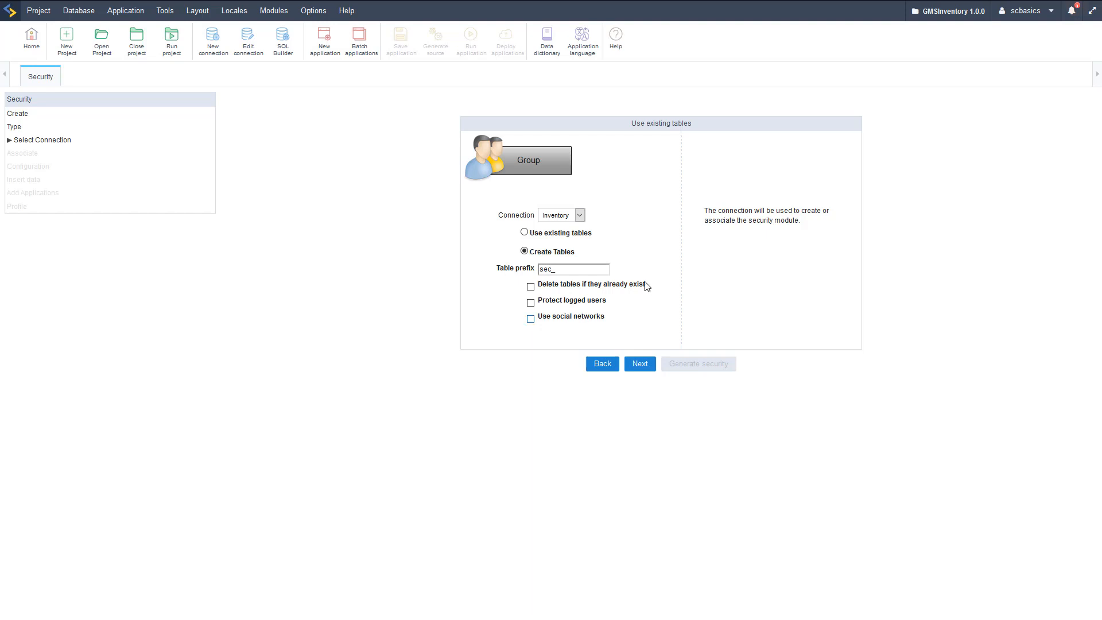
- Create the sec_users, sec_apps, sec_groups and sec_users_groups tables on the Inventory connection
click(638, 364)
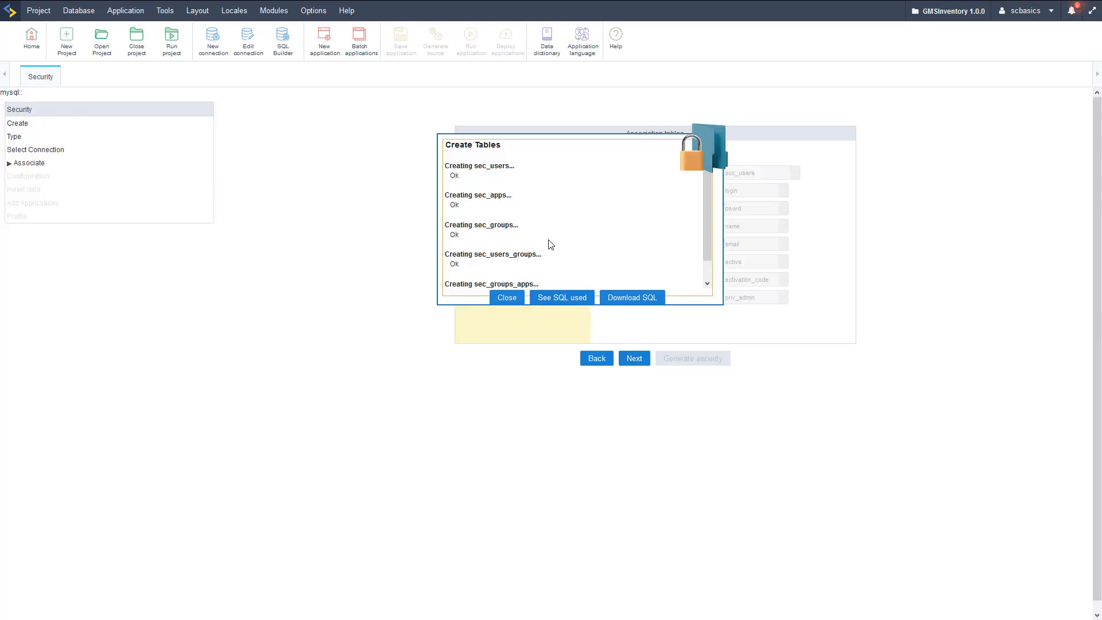
- Close the table log and review the Group and Group / Application association fields before Configuration
scroll(549, 244, down, 1)
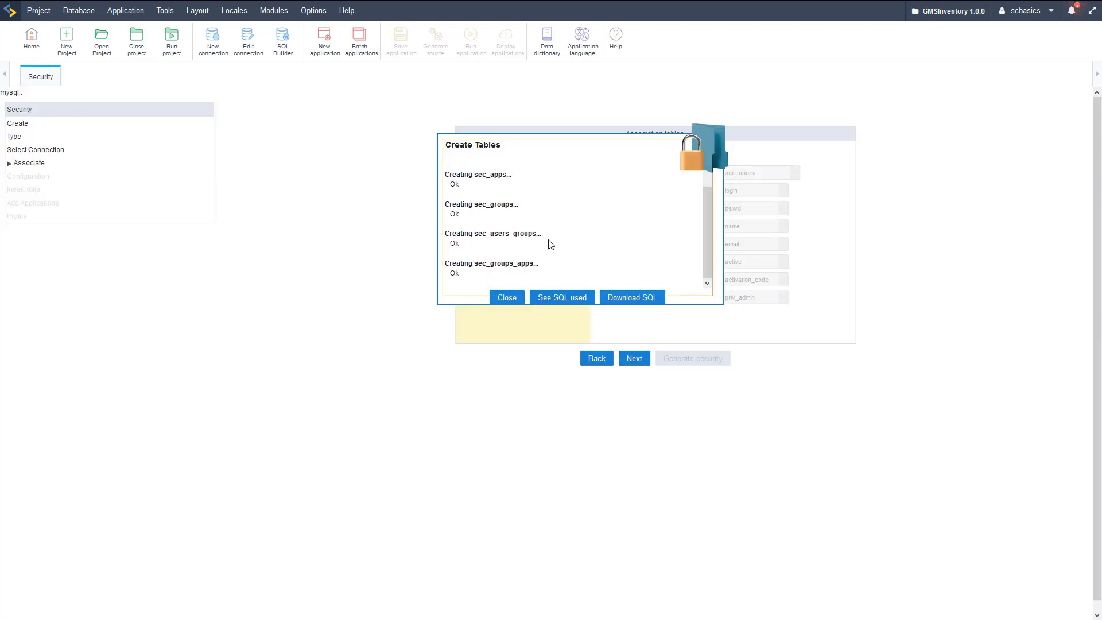
click(507, 298)
click(475, 218)
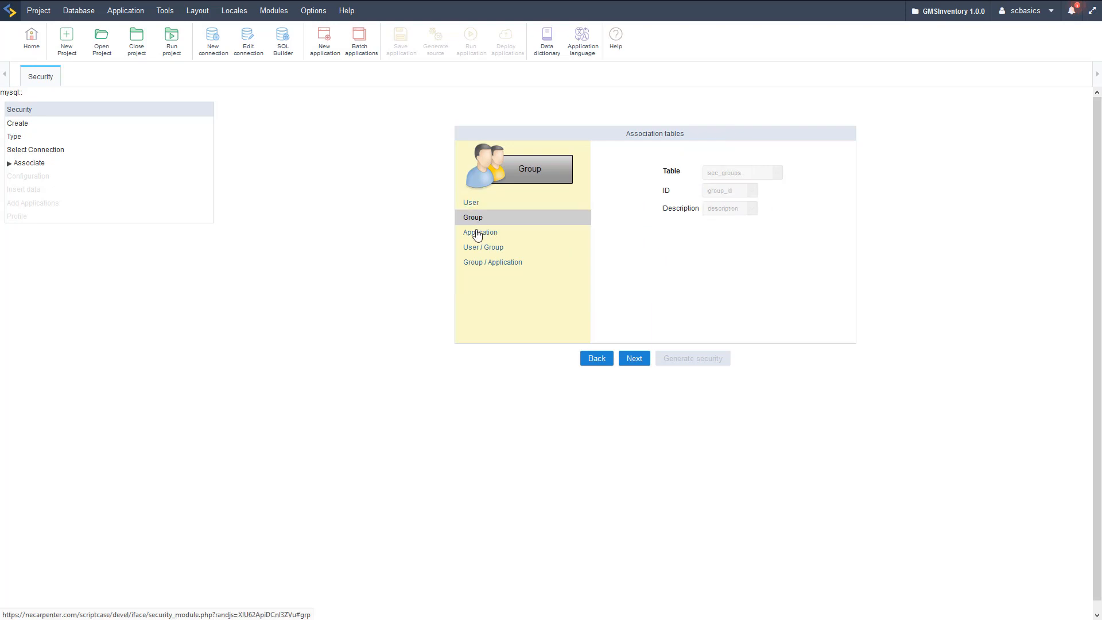
click(497, 263)
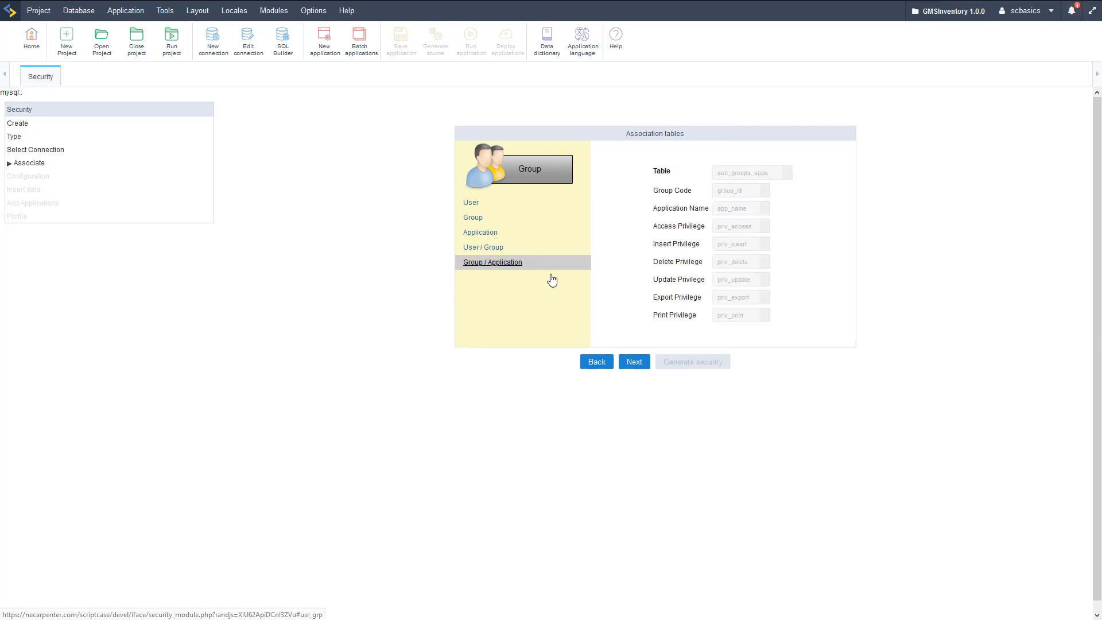
click(633, 362)
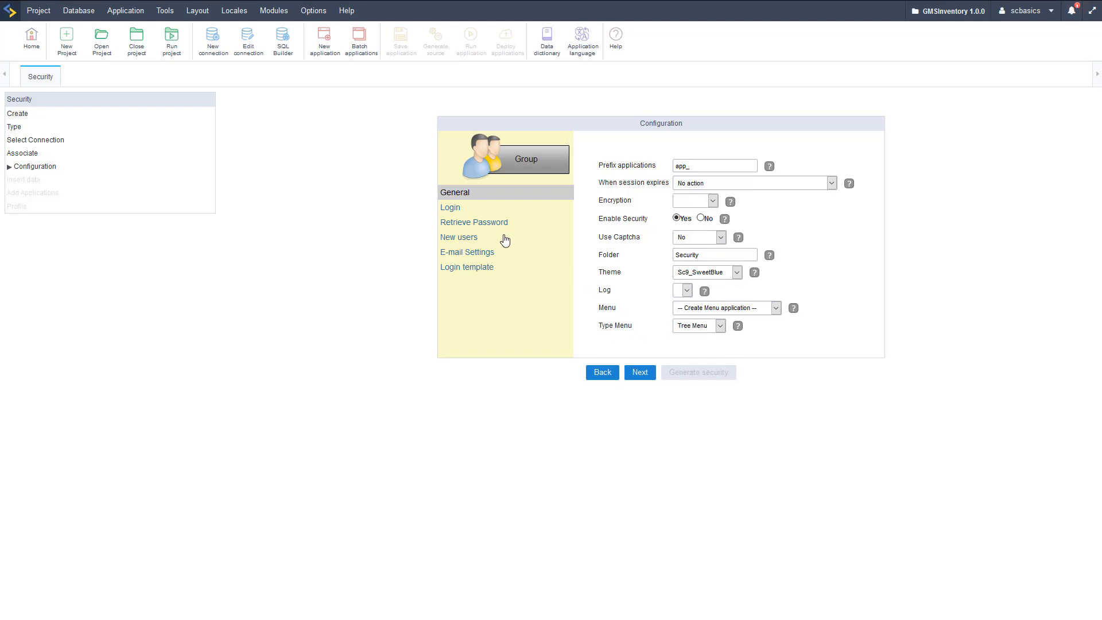
- Set password encryption to MD5, keeping the app_ prefix, captcha and Security folder settings
click(676, 166)
click(692, 201)
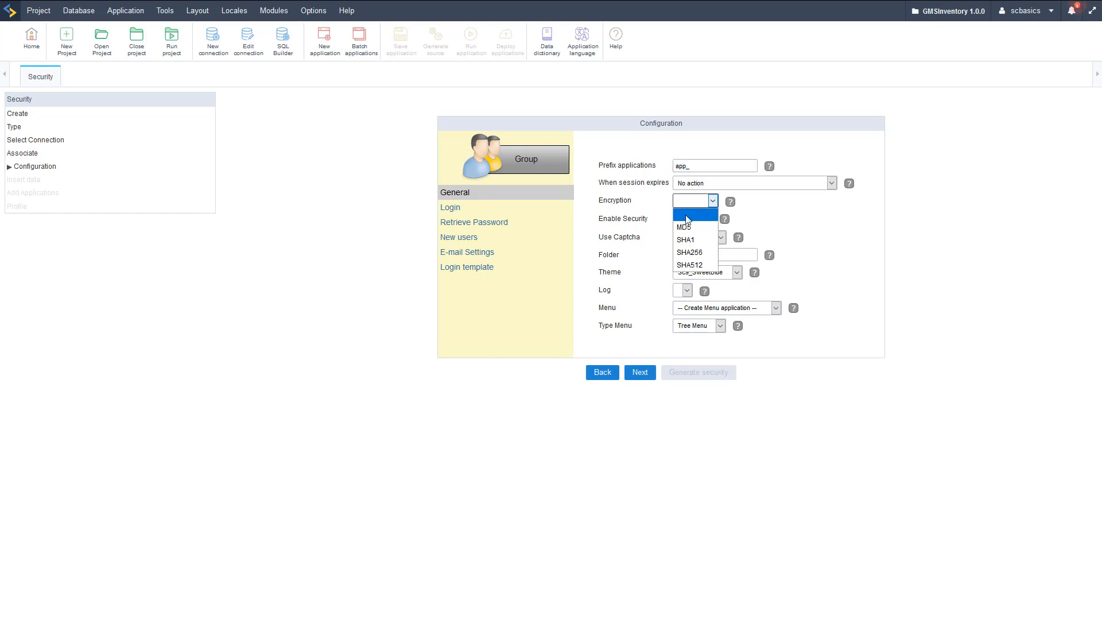
click(686, 227)
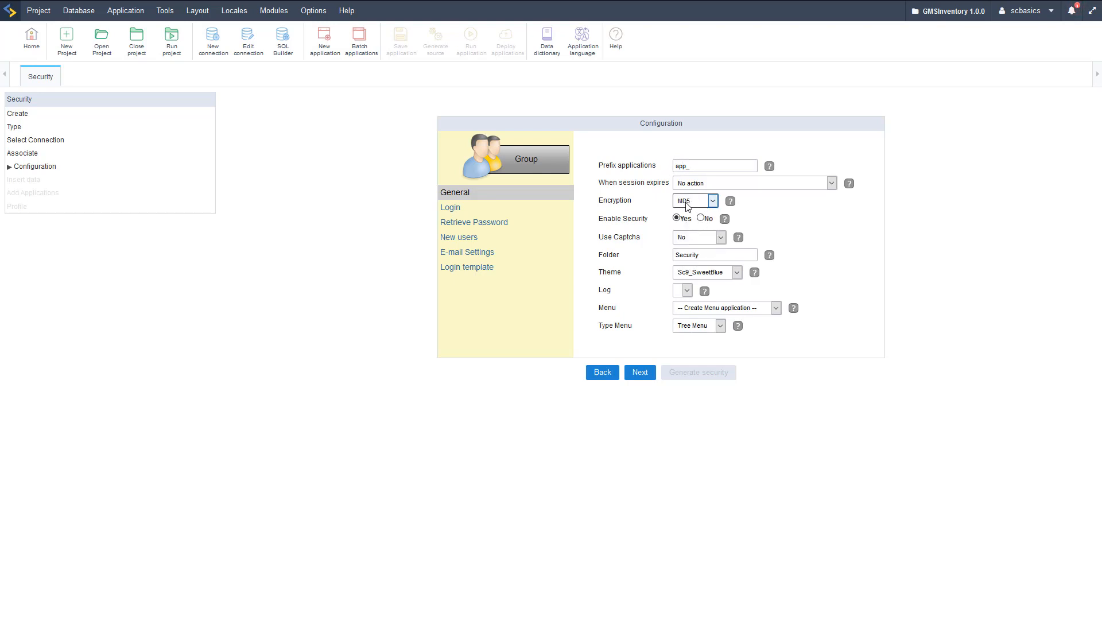
click(683, 240)
click(687, 255)
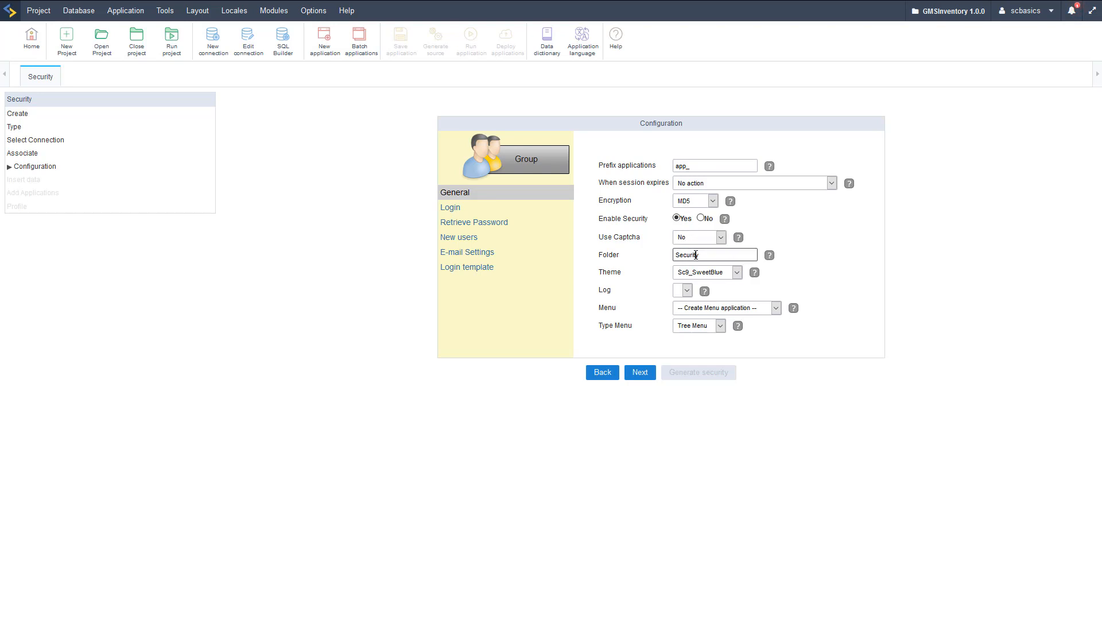
- Leave logging blank, link security to the existing 'menu' application, and view Login length limits
click(687, 291)
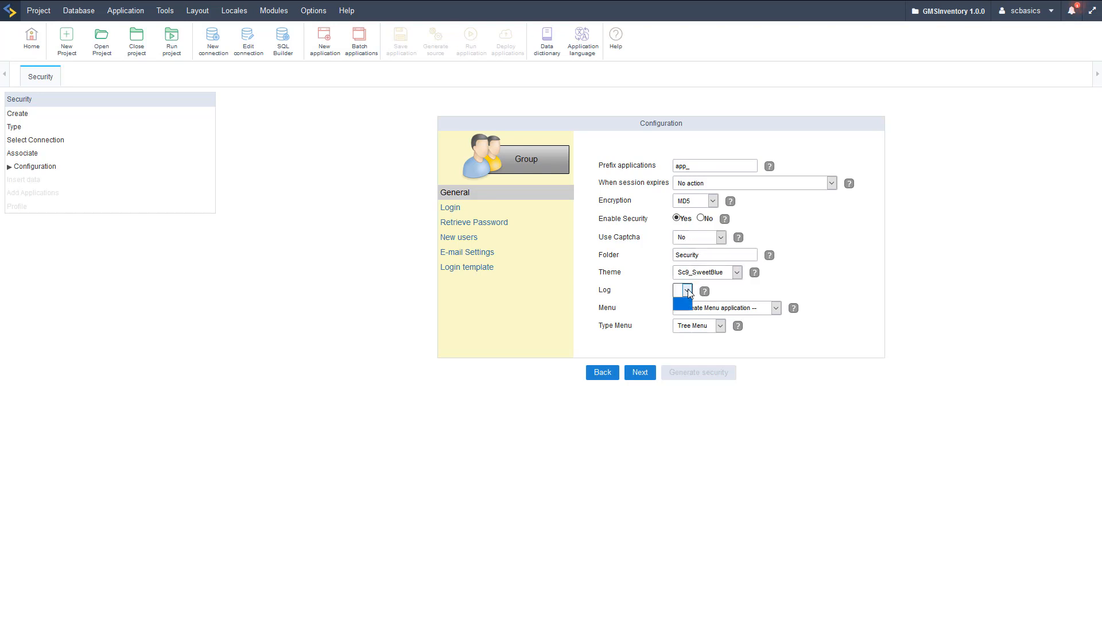
click(688, 292)
click(711, 307)
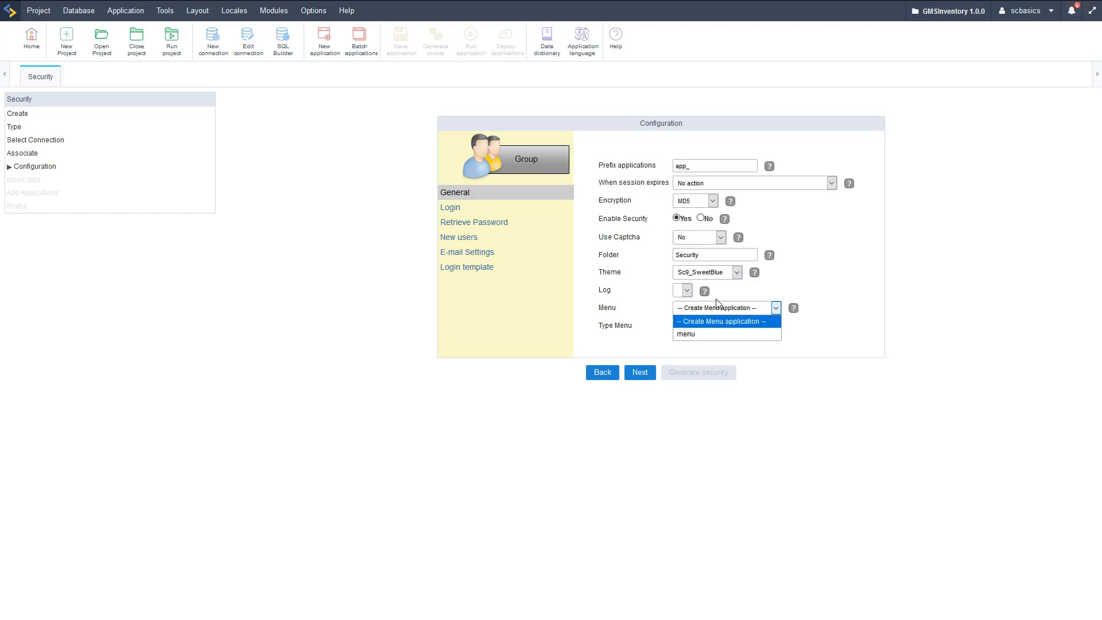
click(692, 337)
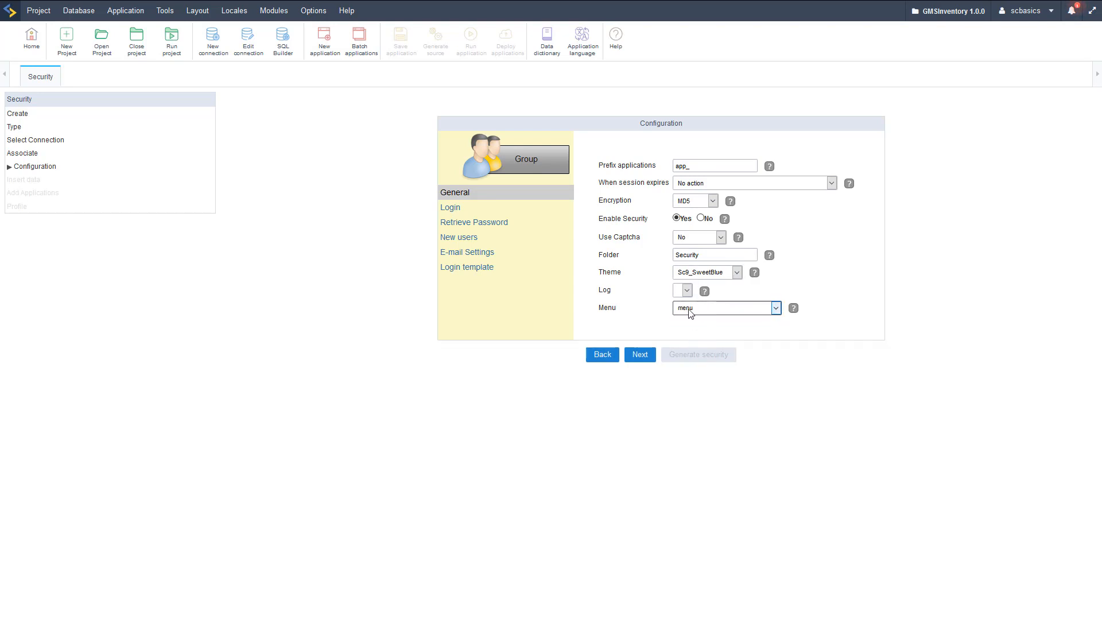
click(448, 207)
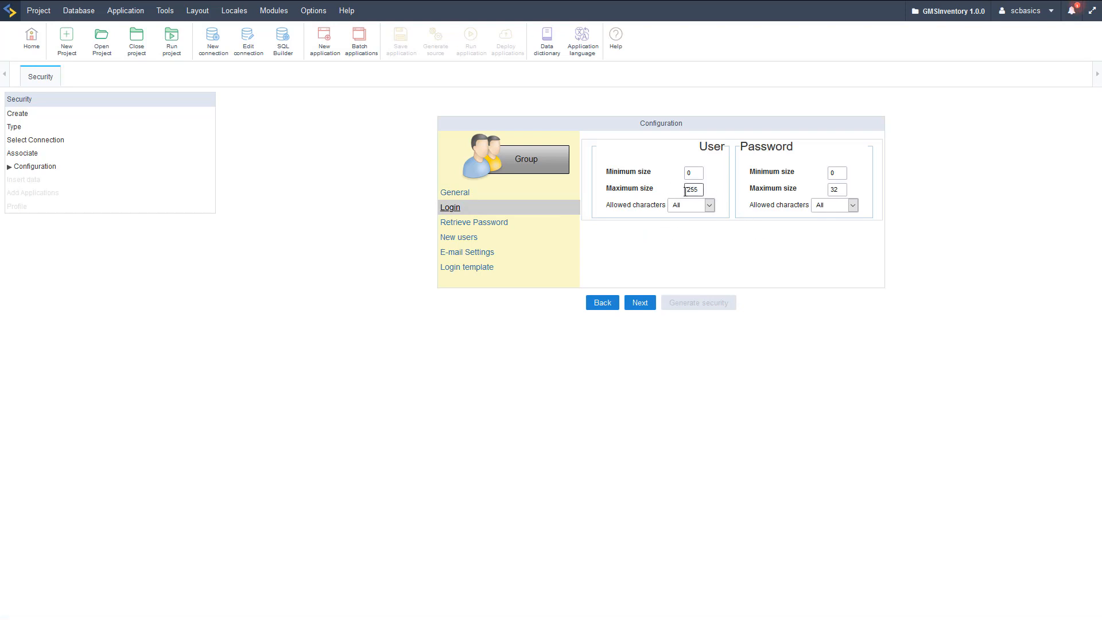
- Review password retrieval, new-user and e-mail settings, then set the login template option to Yes
click(474, 223)
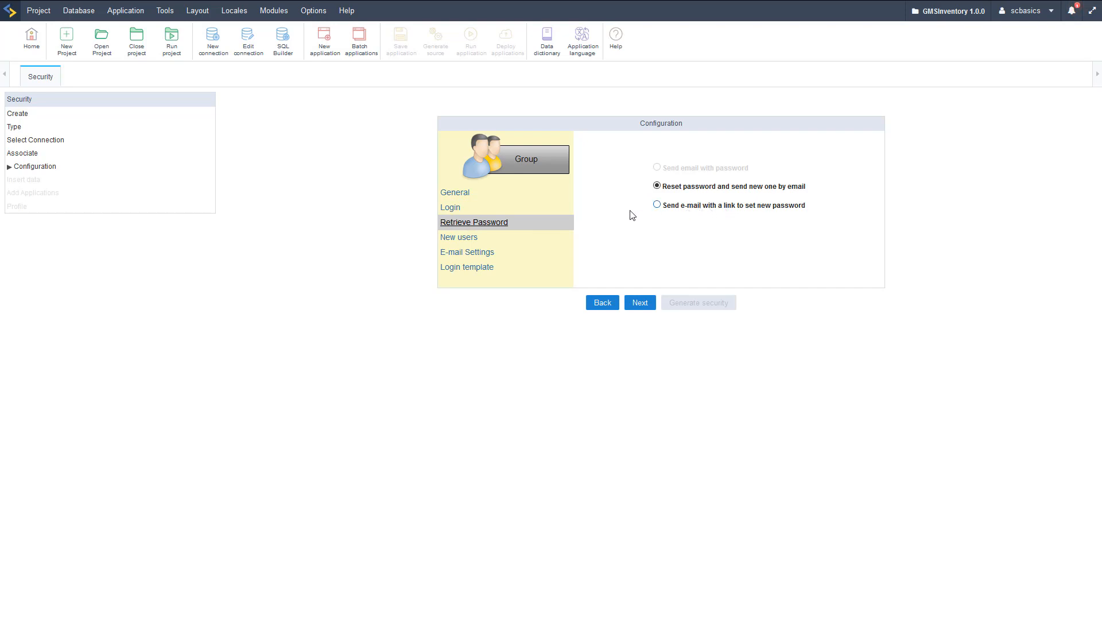
click(466, 239)
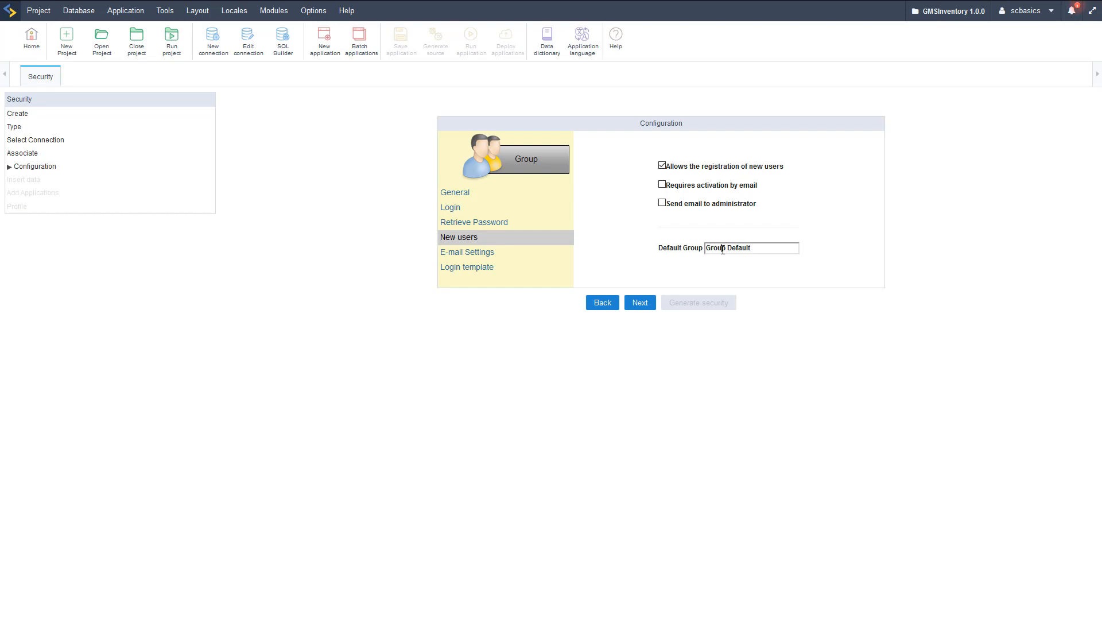
click(482, 252)
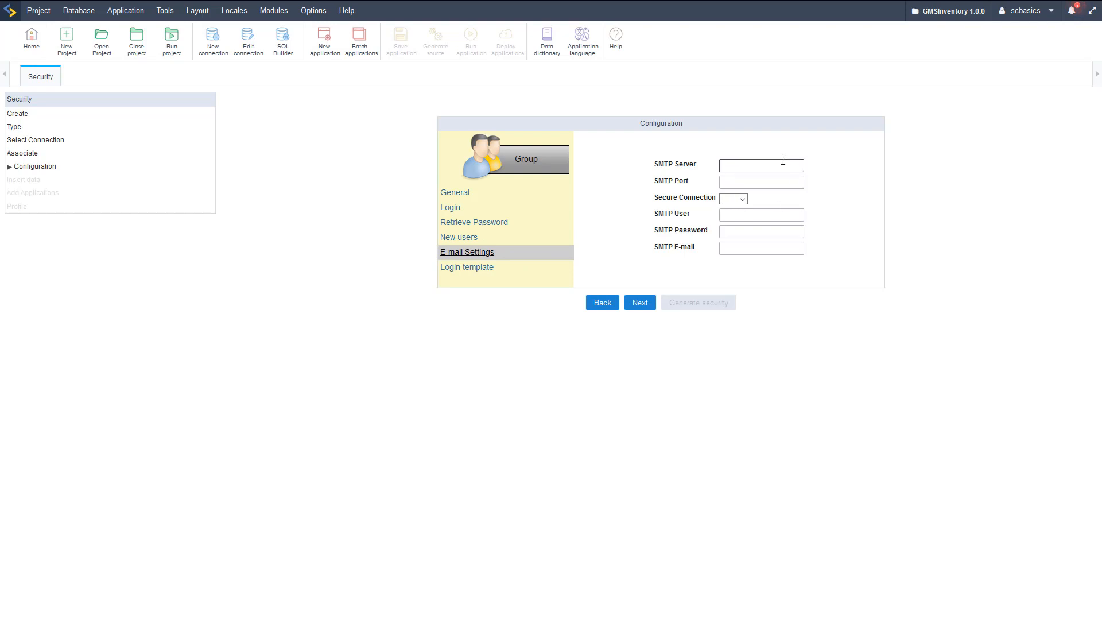
click(469, 269)
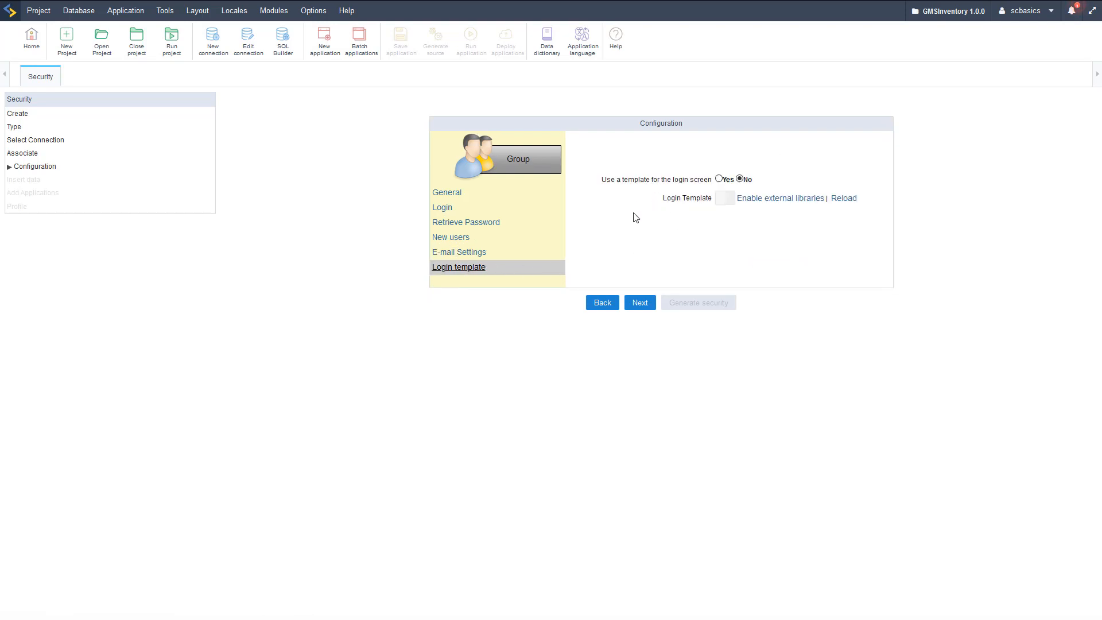
click(720, 180)
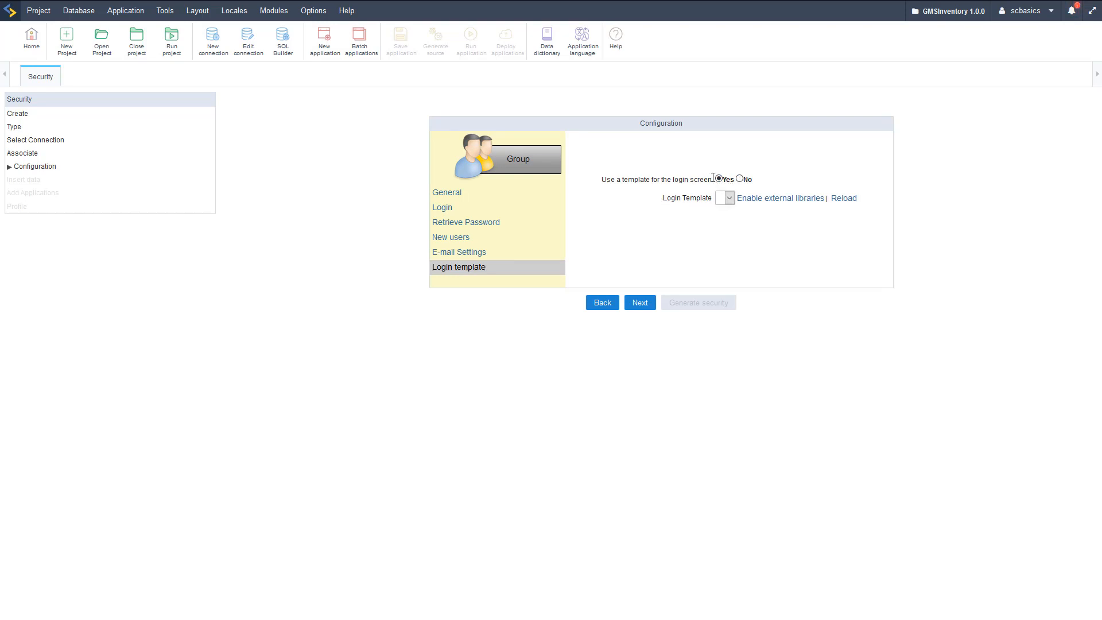
click(774, 199)
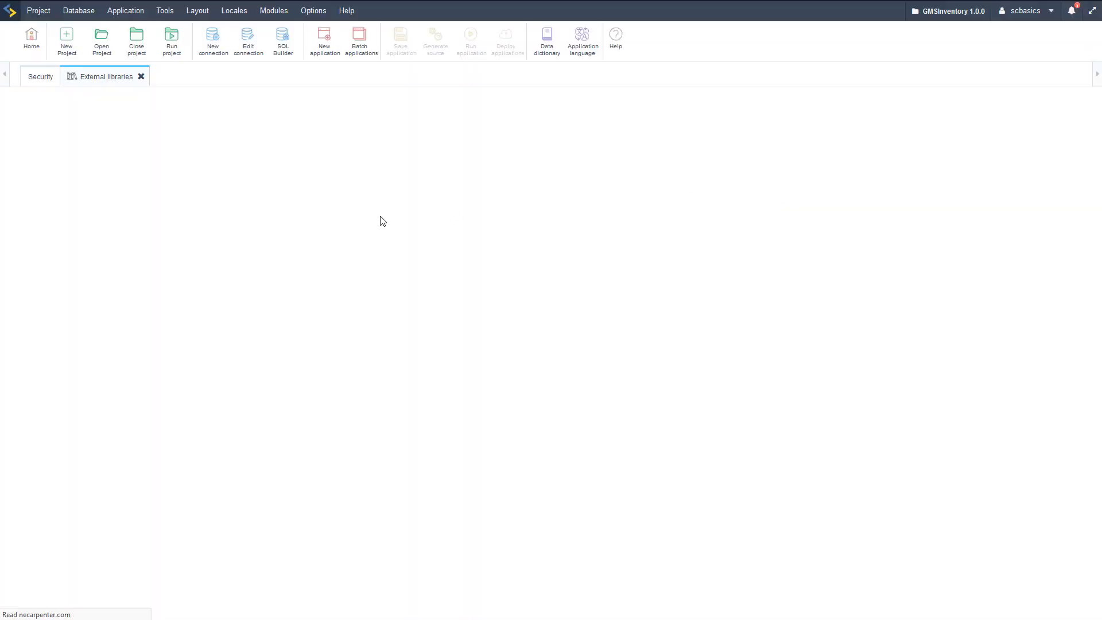
- Enable the built-in samples external library for the project and save the library selection
click(166, 16)
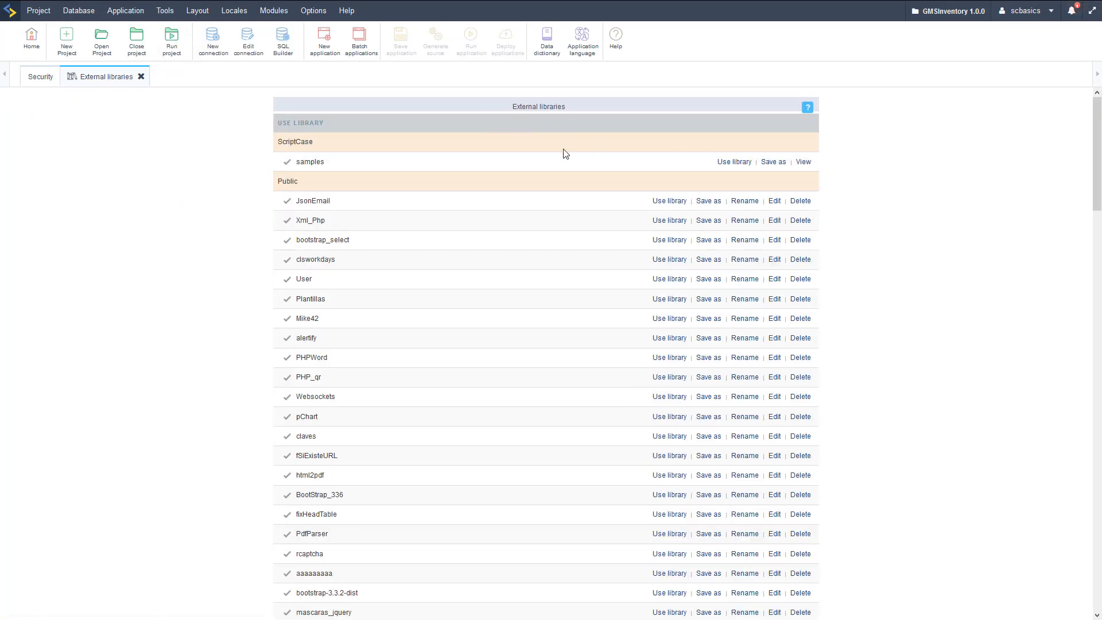
click(728, 162)
scroll(381, 179, down, 20)
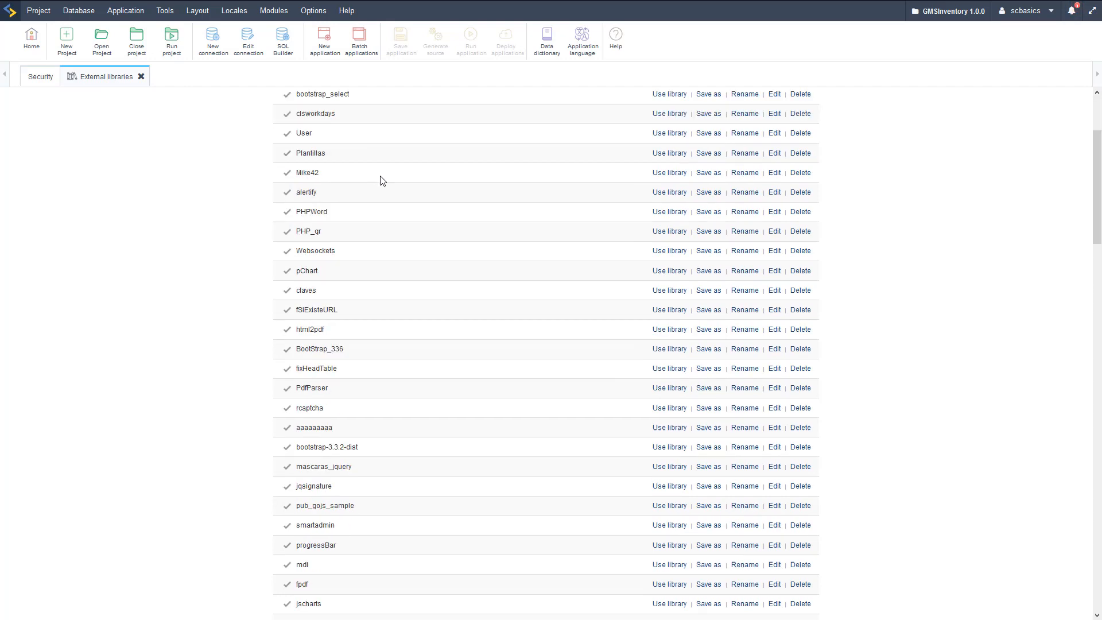
scroll(416, 212, down, 5)
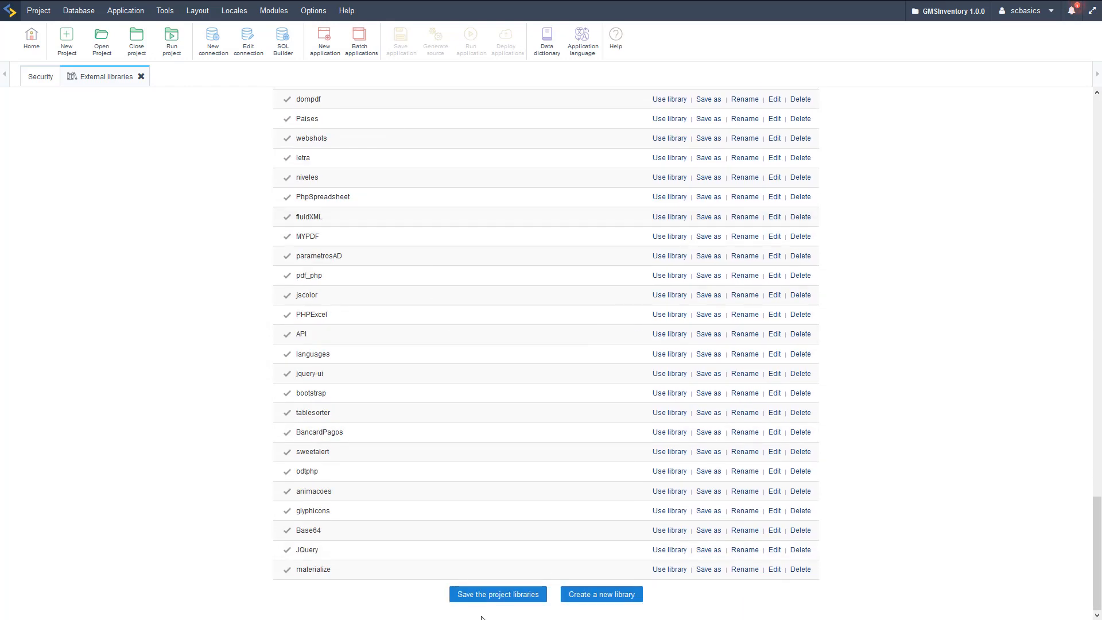
click(499, 599)
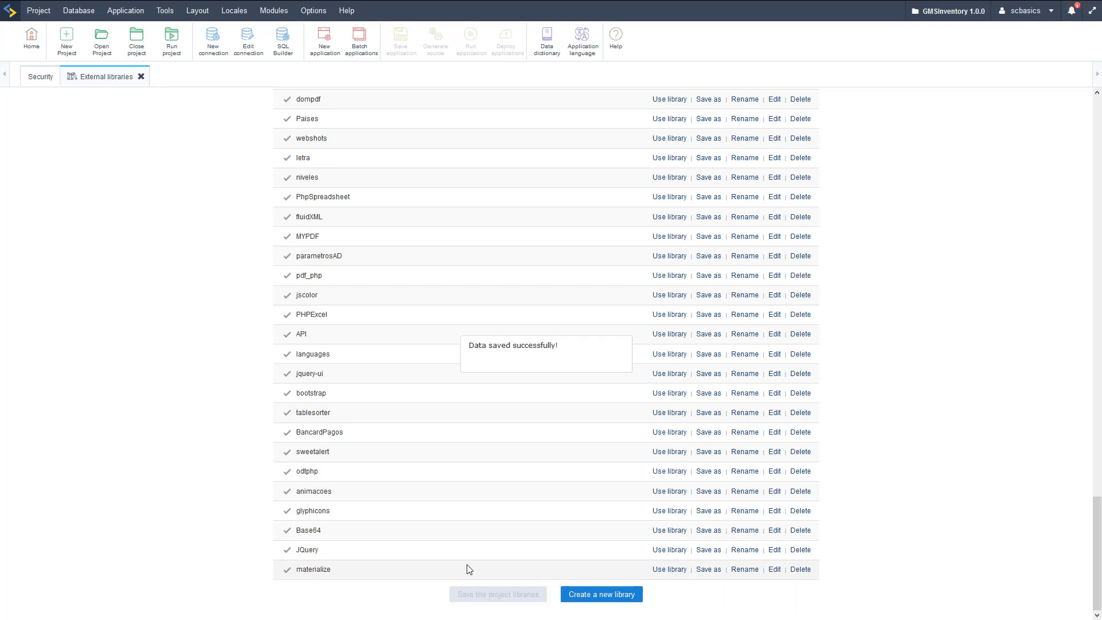
click(30, 79)
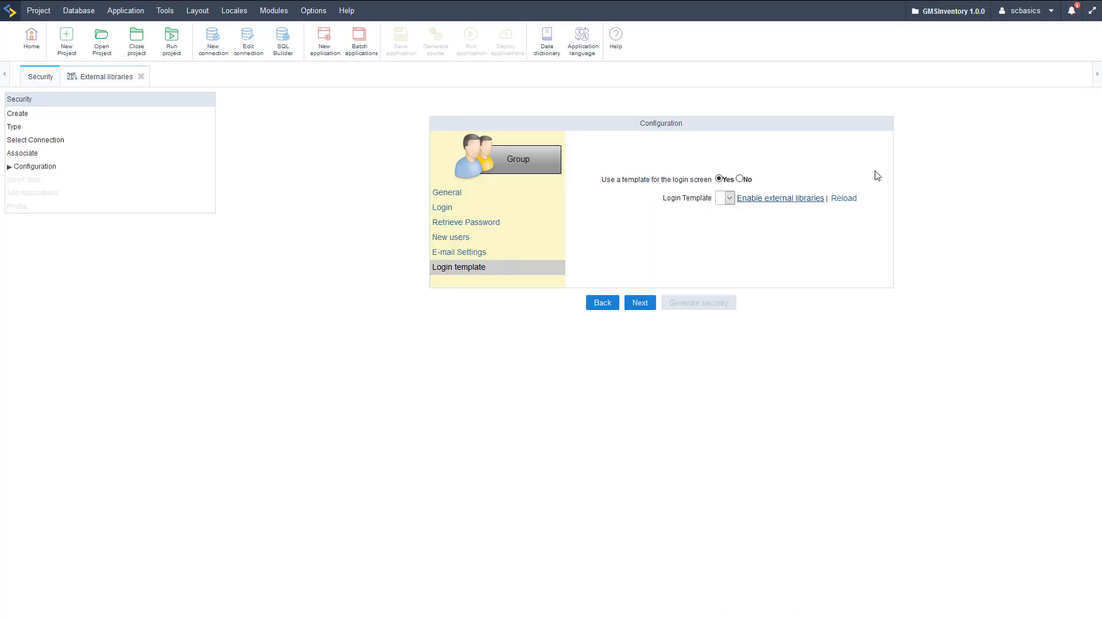
- Reload the template list and use login/login03.html as the login screen template
click(841, 199)
click(715, 199)
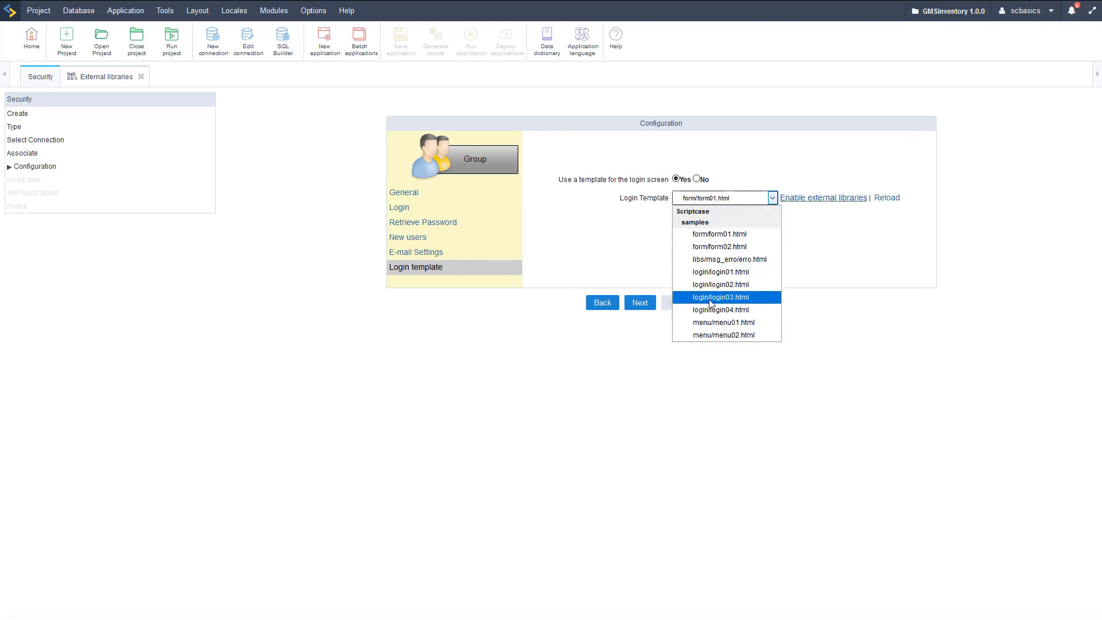
click(731, 297)
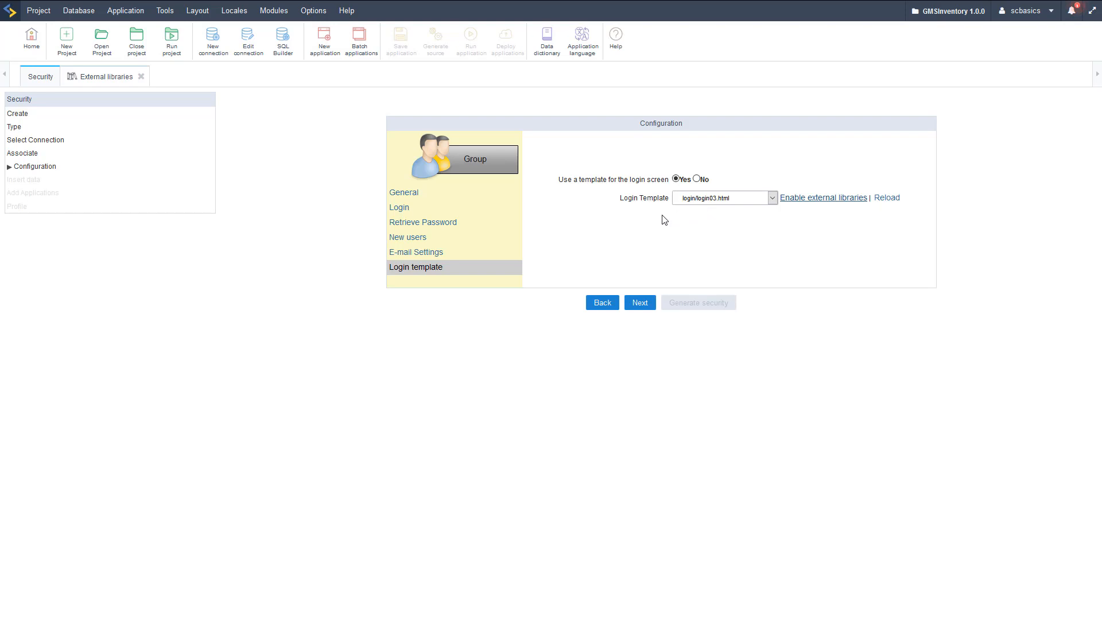
click(639, 303)
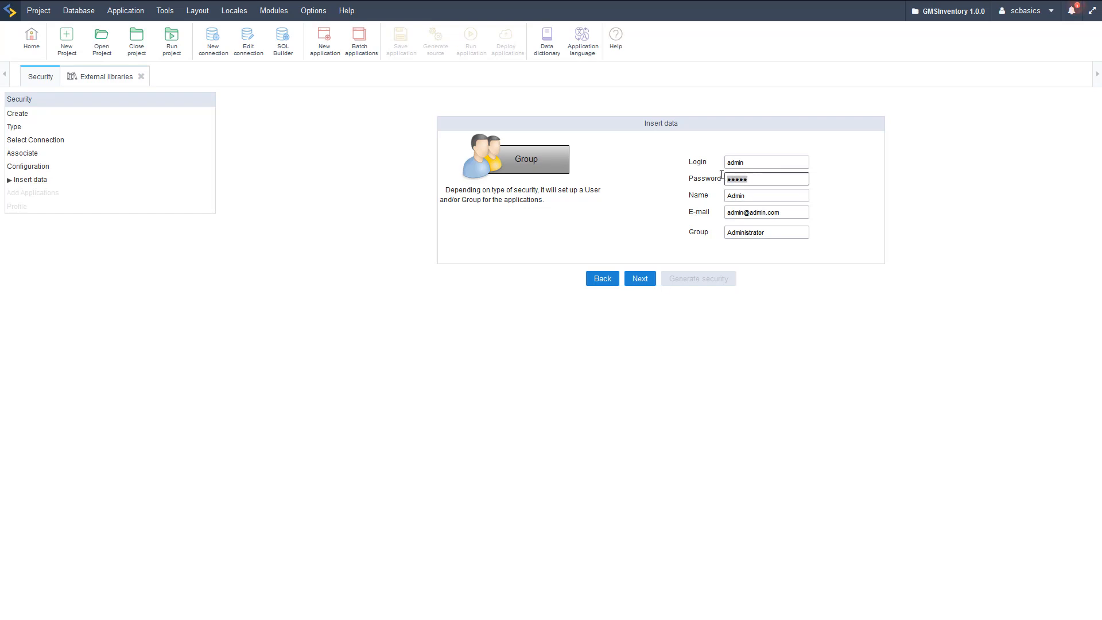
- Enter a new password for the initial admin user and continue to Add Applications
text(123)
click(647, 283)
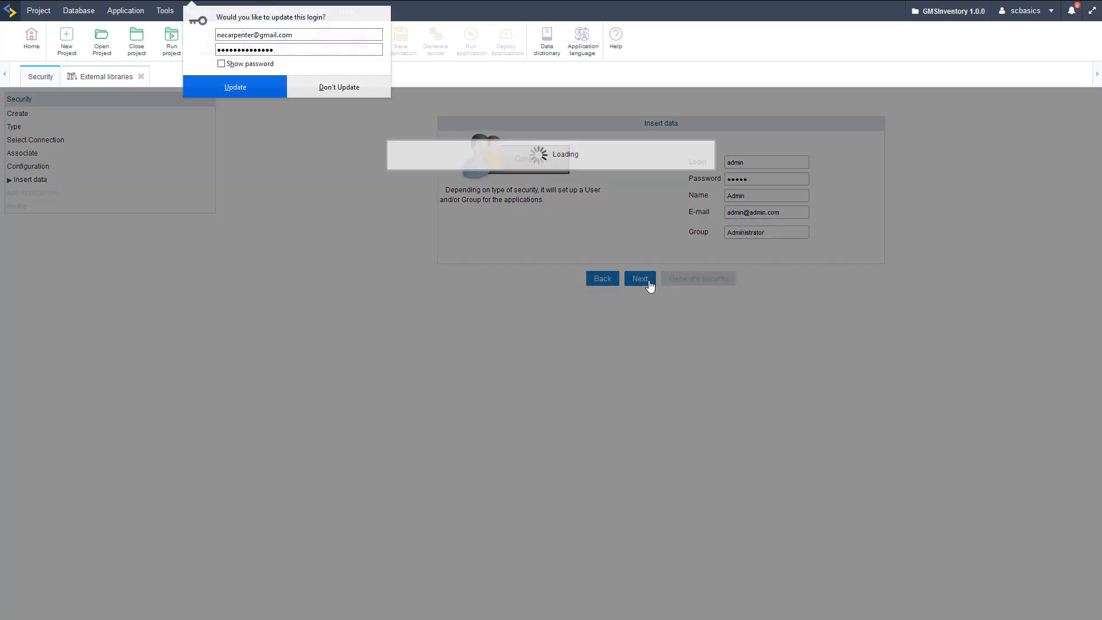
click(455, 335)
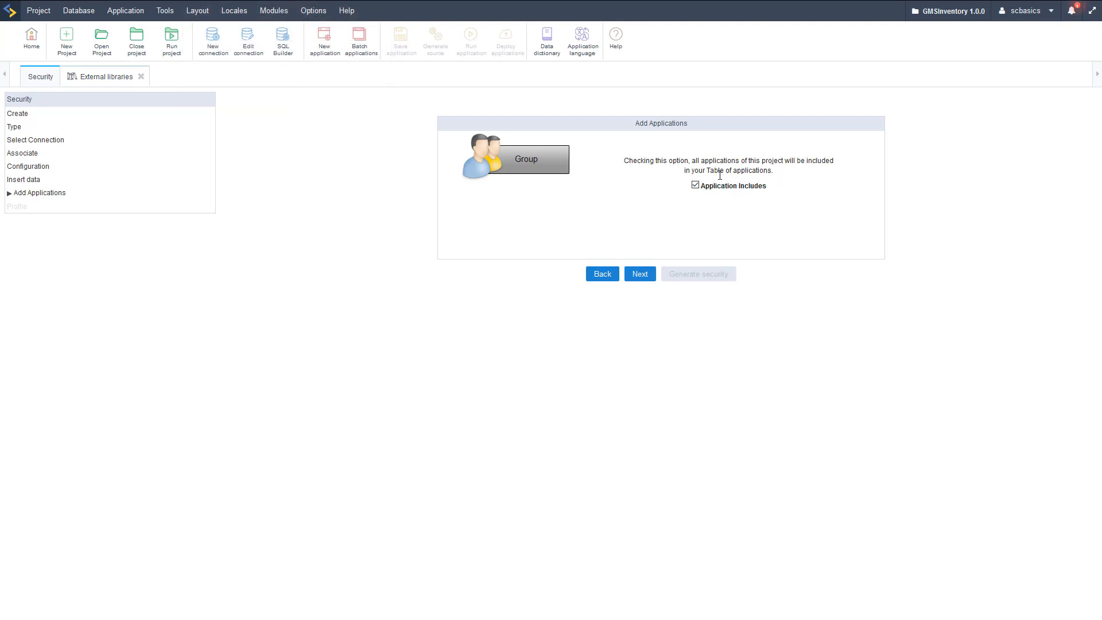
- Keep all project applications included, leave Save Profile unchecked, and generate the security module
click(638, 275)
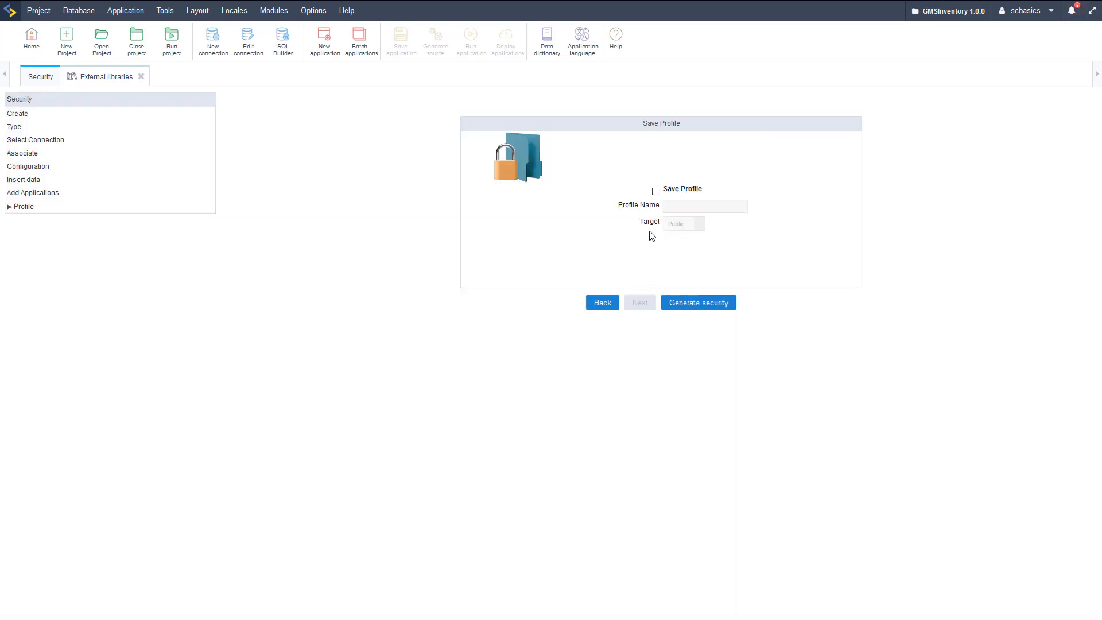
click(691, 310)
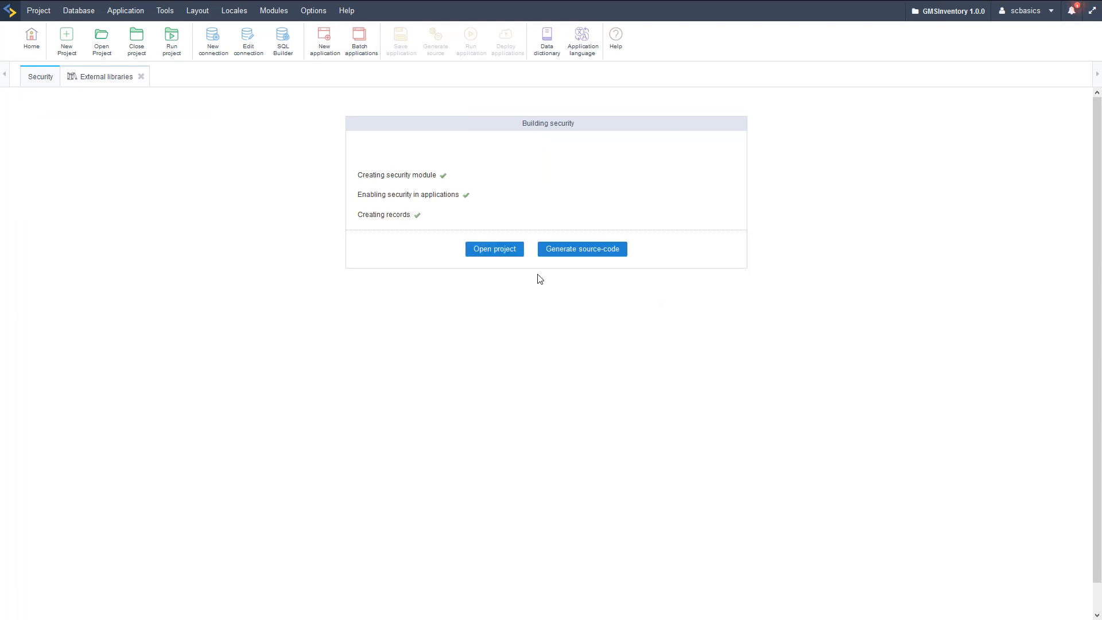
- Generate source code for the 15 security applications and reopen the project's Security folder
click(585, 256)
click(610, 251)
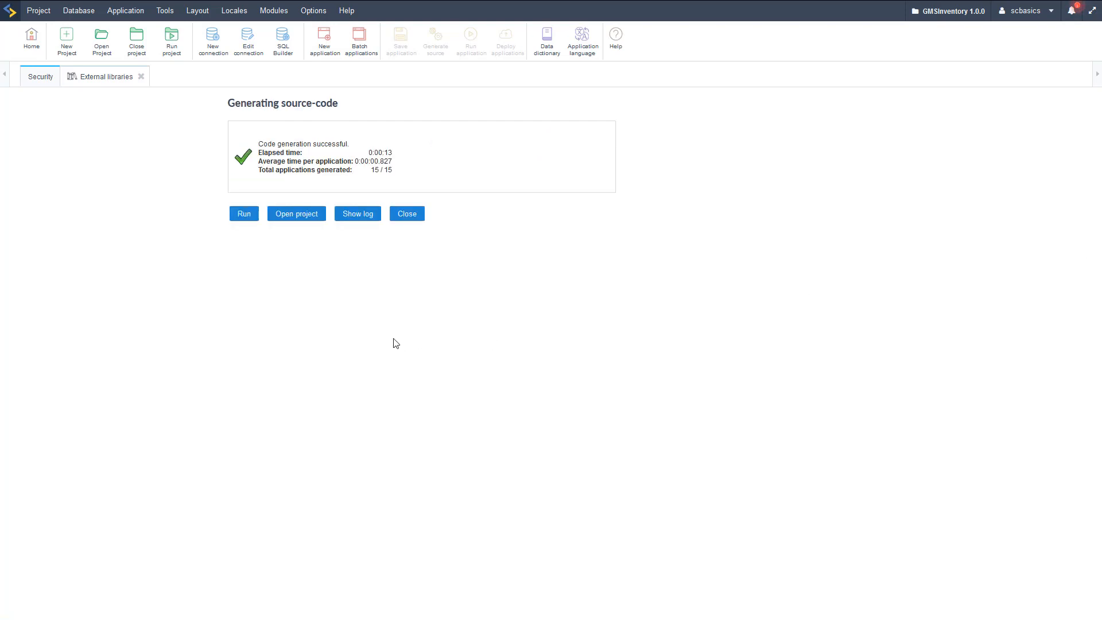
click(295, 216)
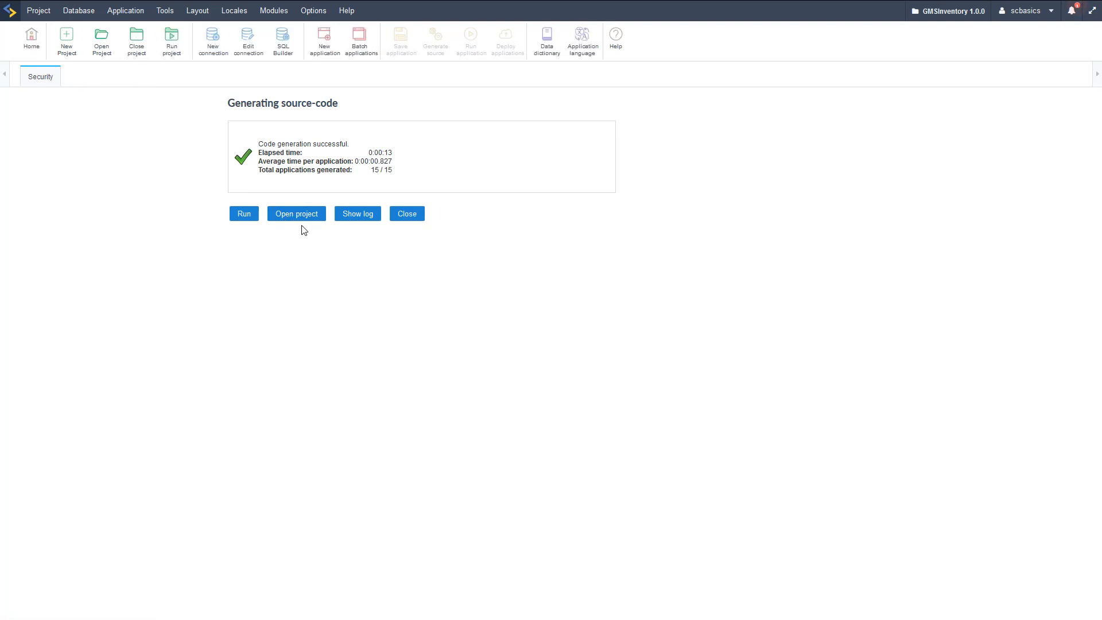
click(295, 209)
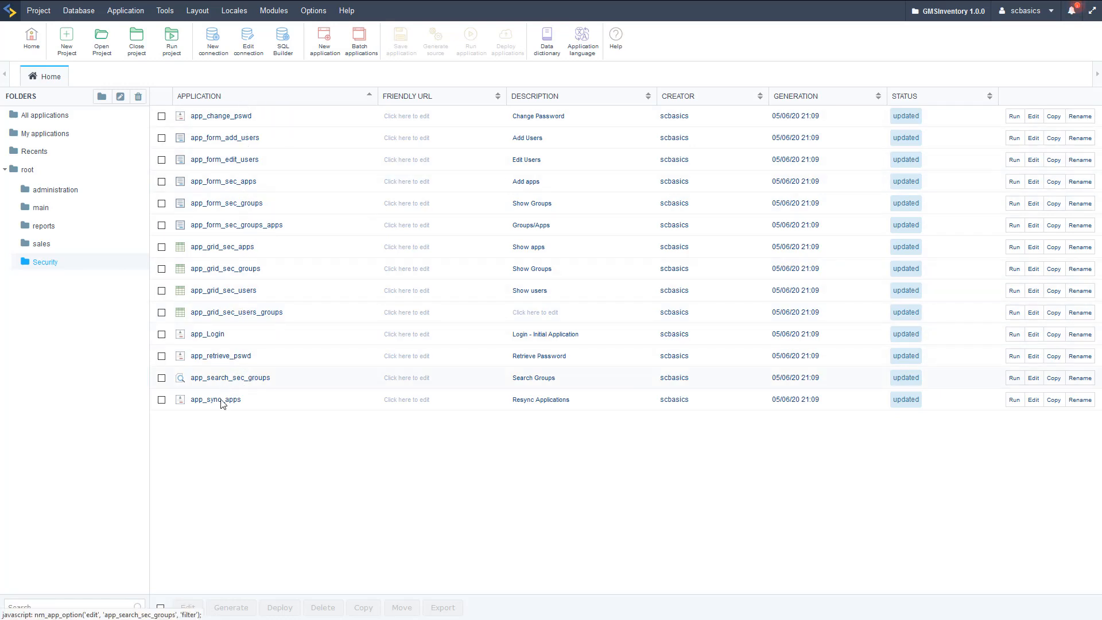
- Open app_Login and run it to show the login03-styled Sign In page
click(206, 334)
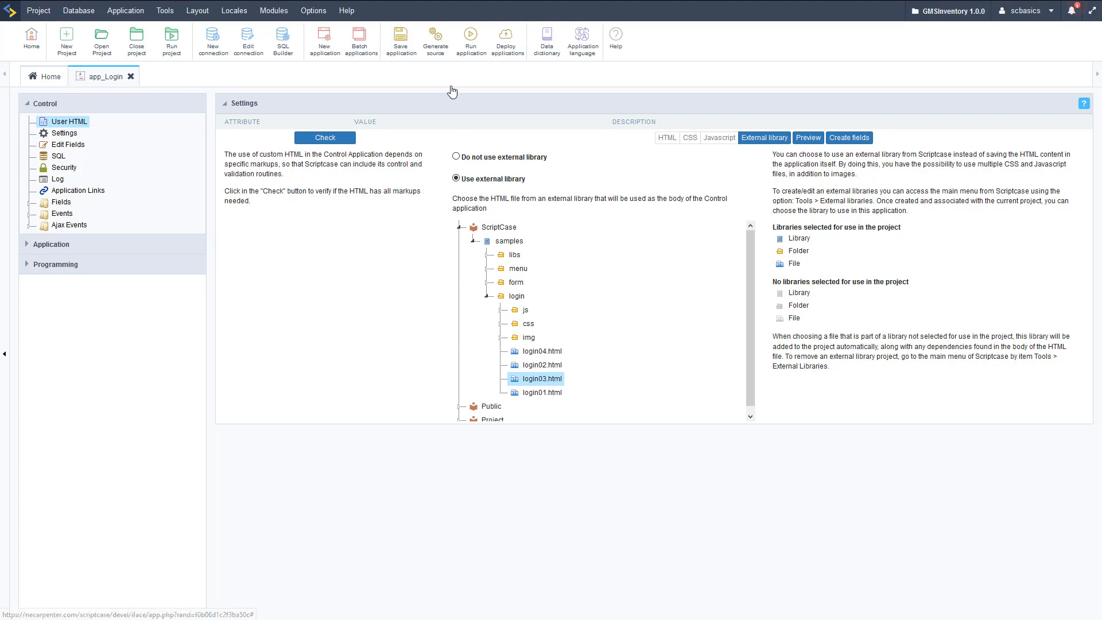
click(470, 51)
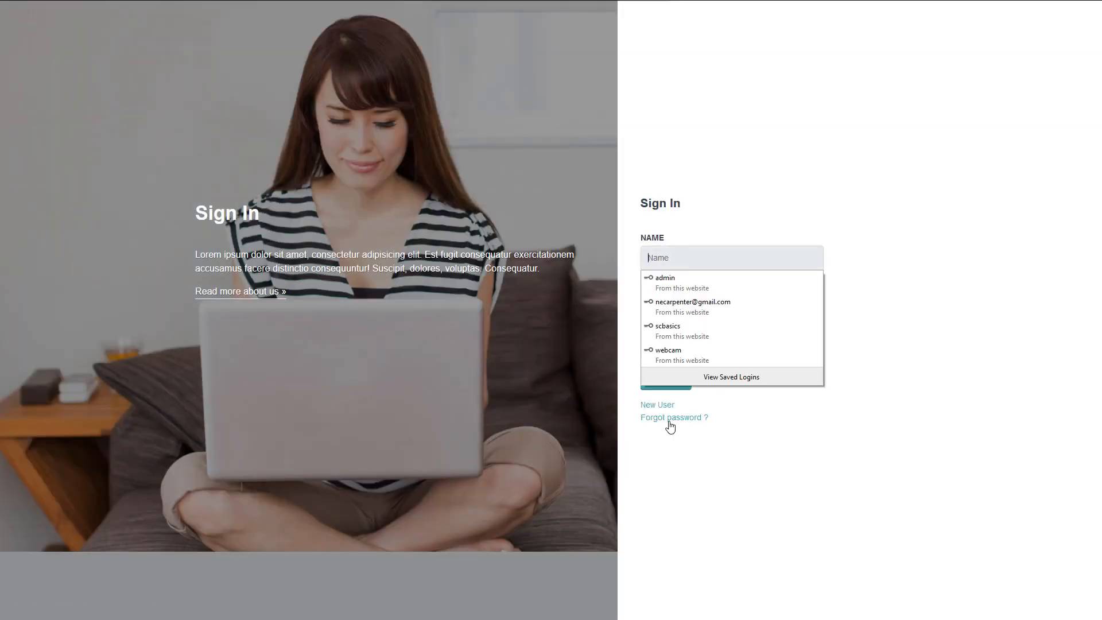
- Sign in to GMSInventory with the saved admin login and its password to reach the dashboard
click(798, 475)
click(677, 260)
text(admin)
key(Down)
key(Return)
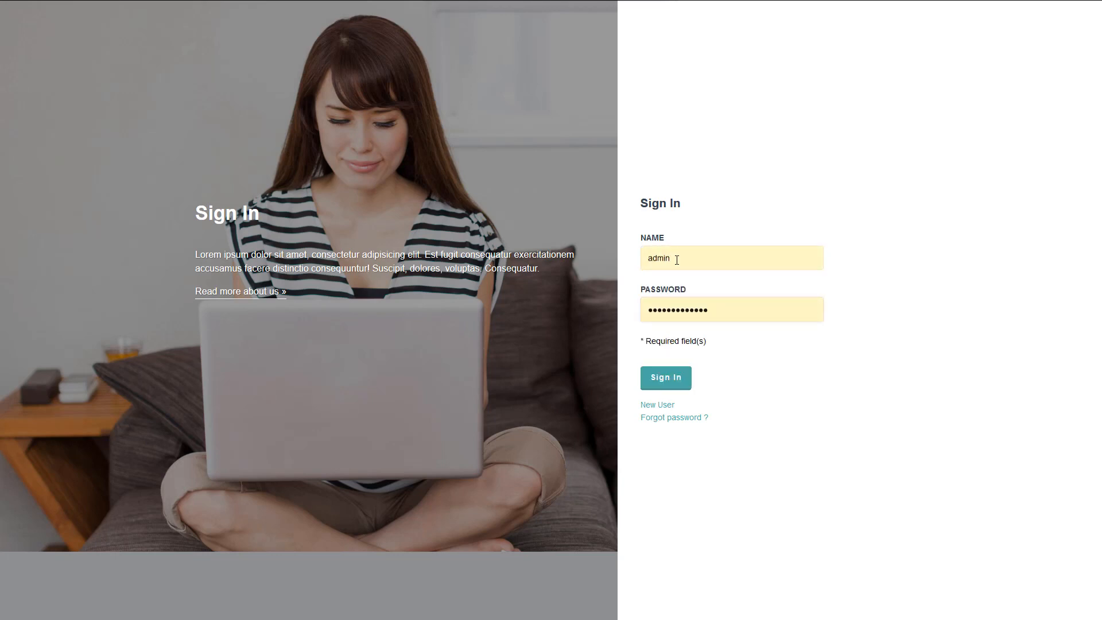
key(Tab)
text(admin)
click(671, 379)
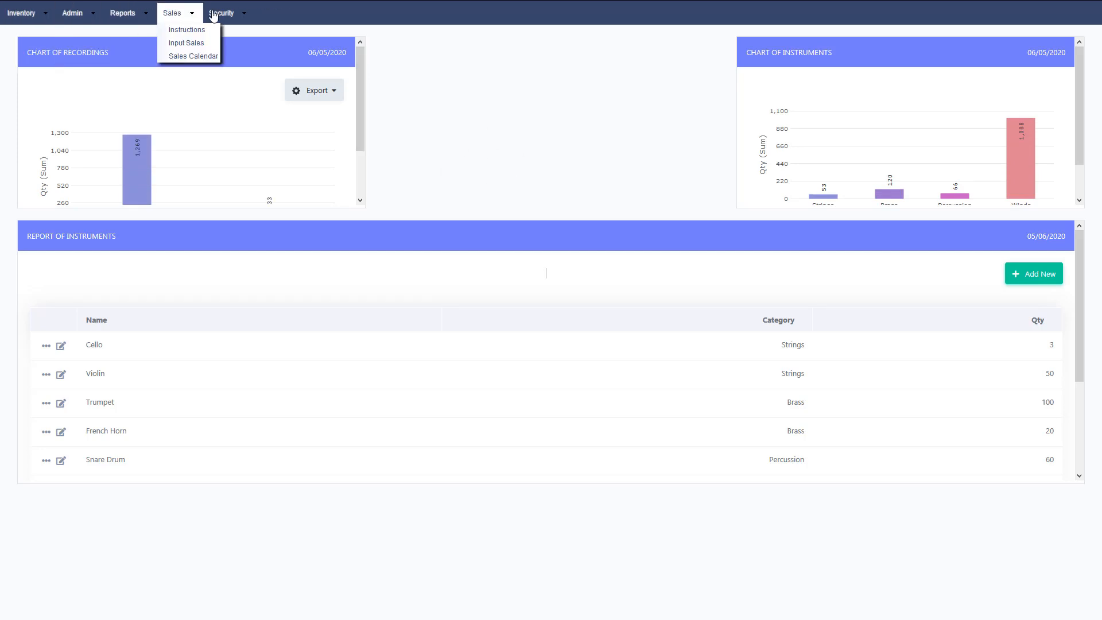
- Open Security > Users to list the app's users, showing only the admin account
mouse_move(221, 13)
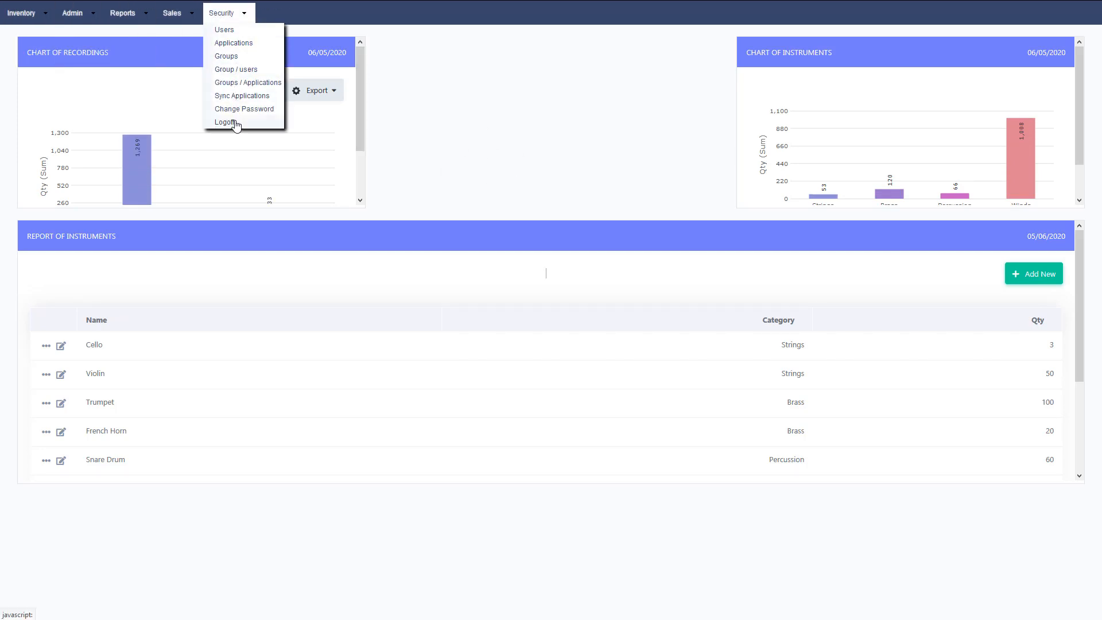
click(230, 37)
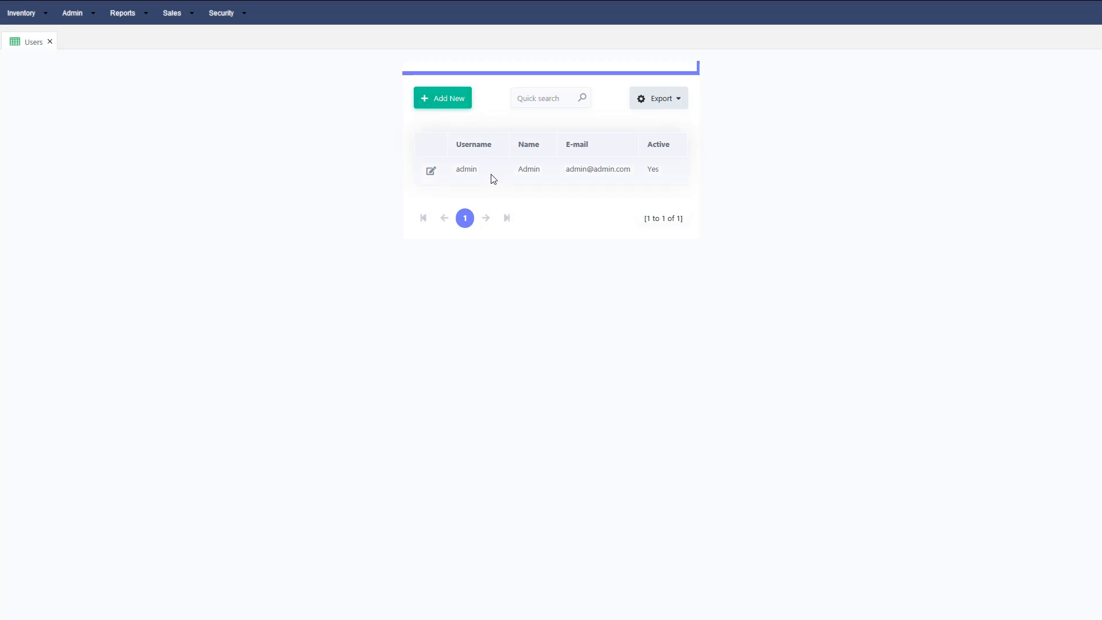
click(227, 12)
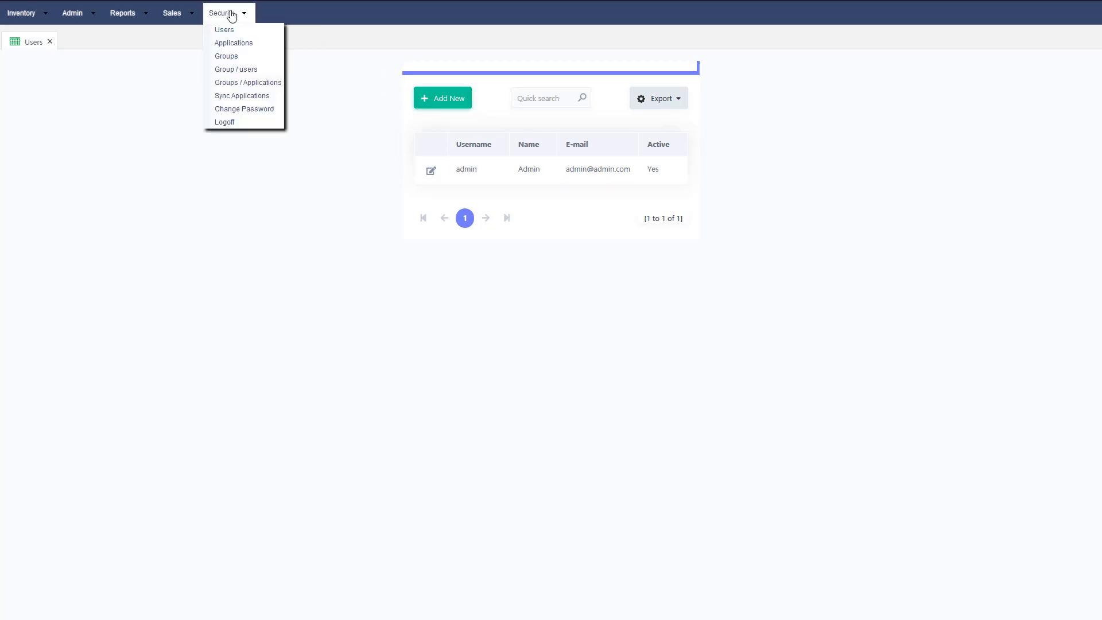
- View the Groups list, then search Group / users for the Administrator group's members
click(233, 57)
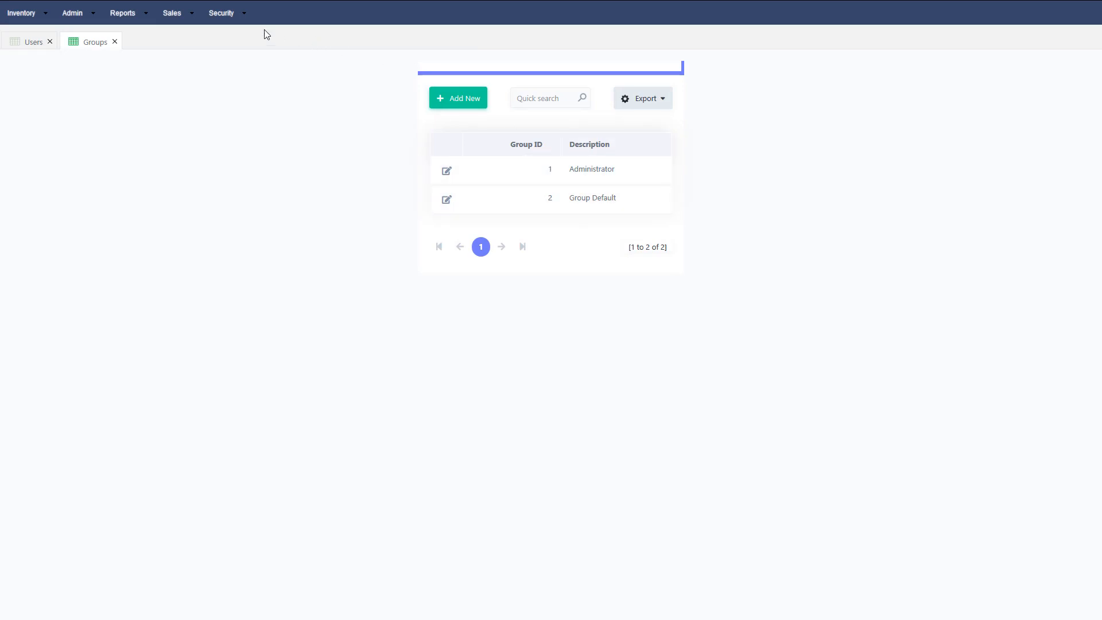
click(223, 21)
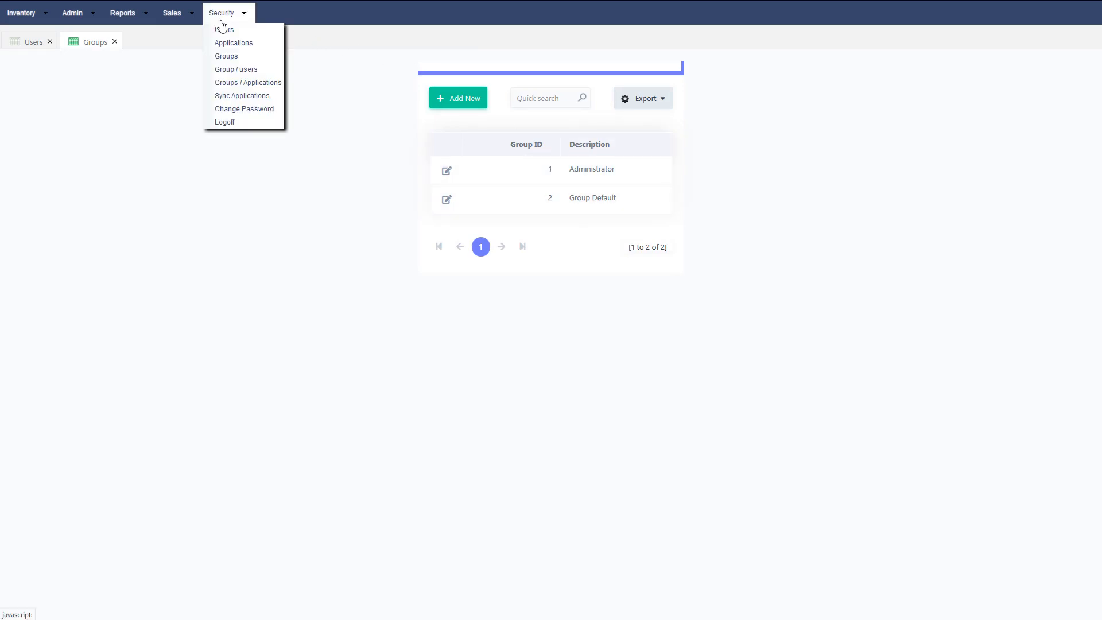
click(226, 68)
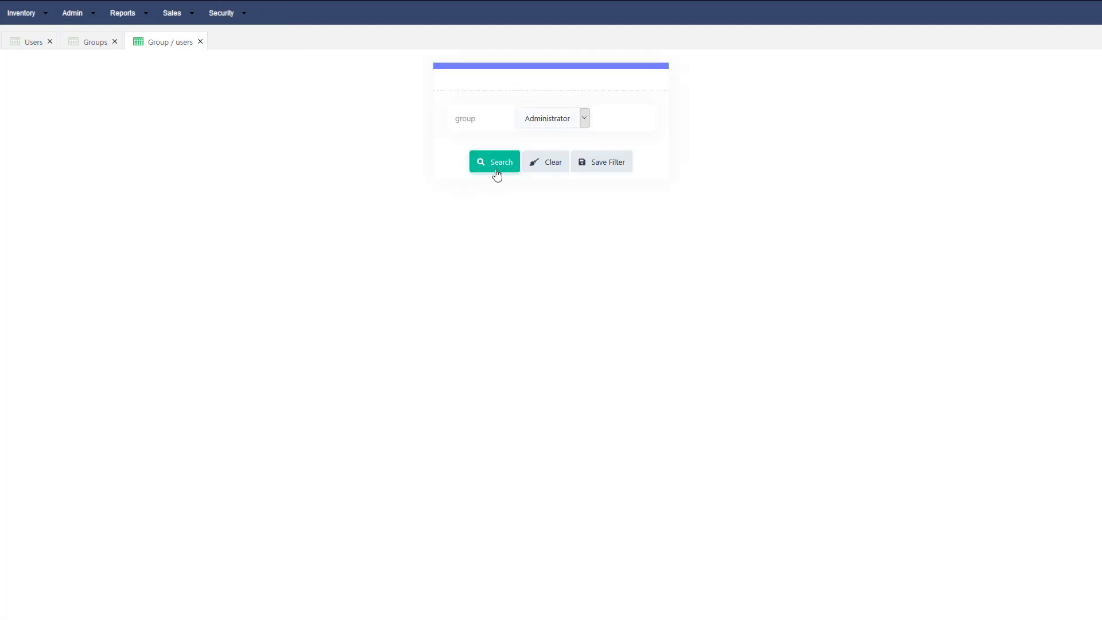
click(558, 121)
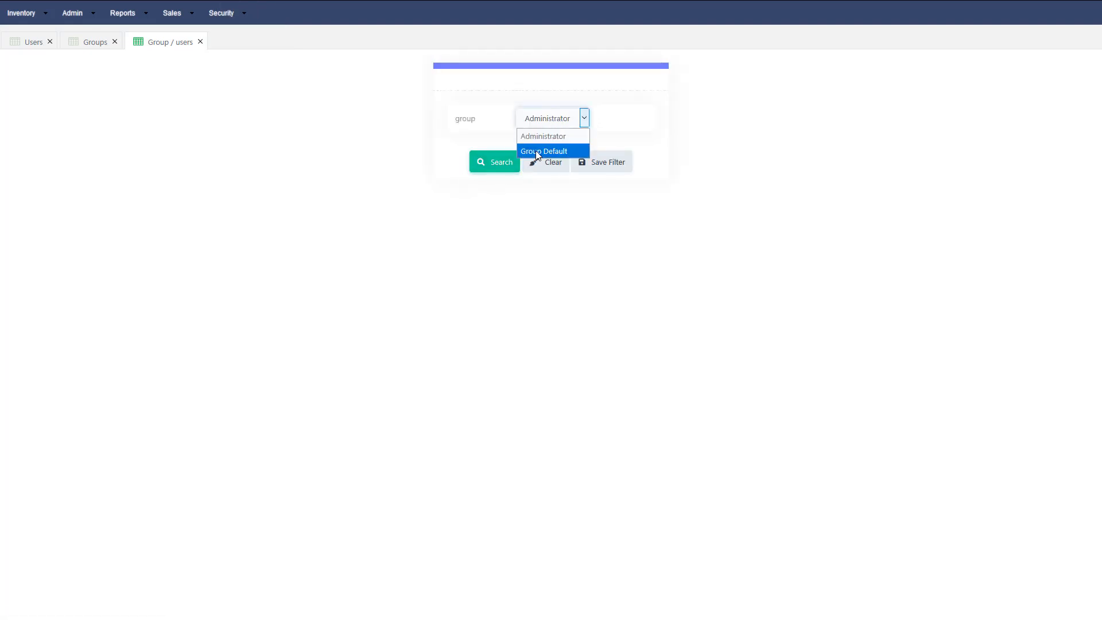
click(543, 123)
click(489, 157)
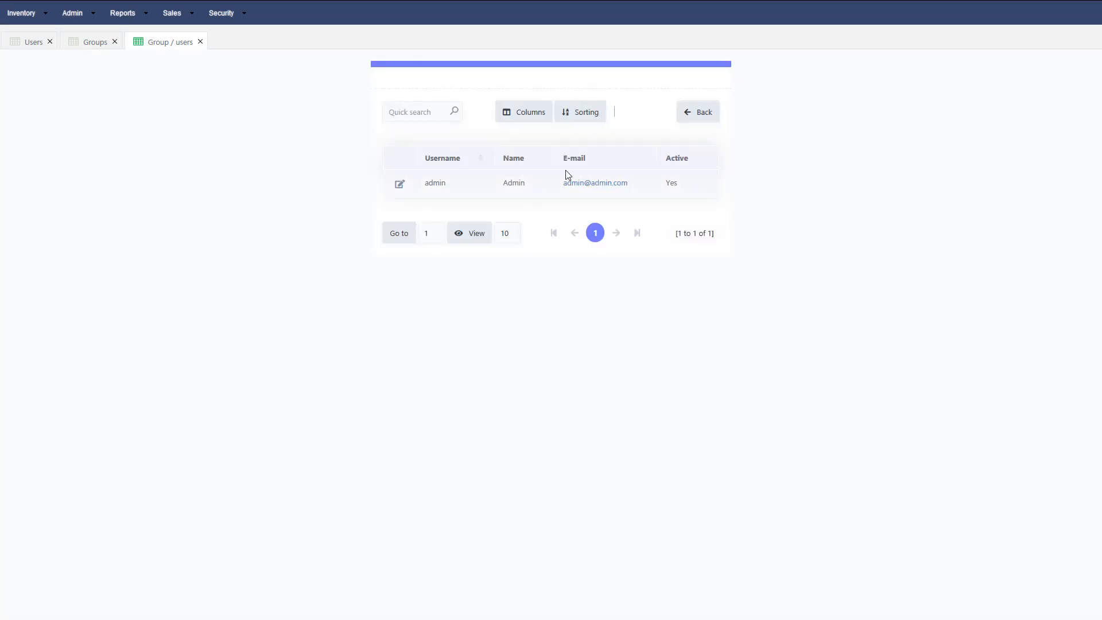
click(219, 14)
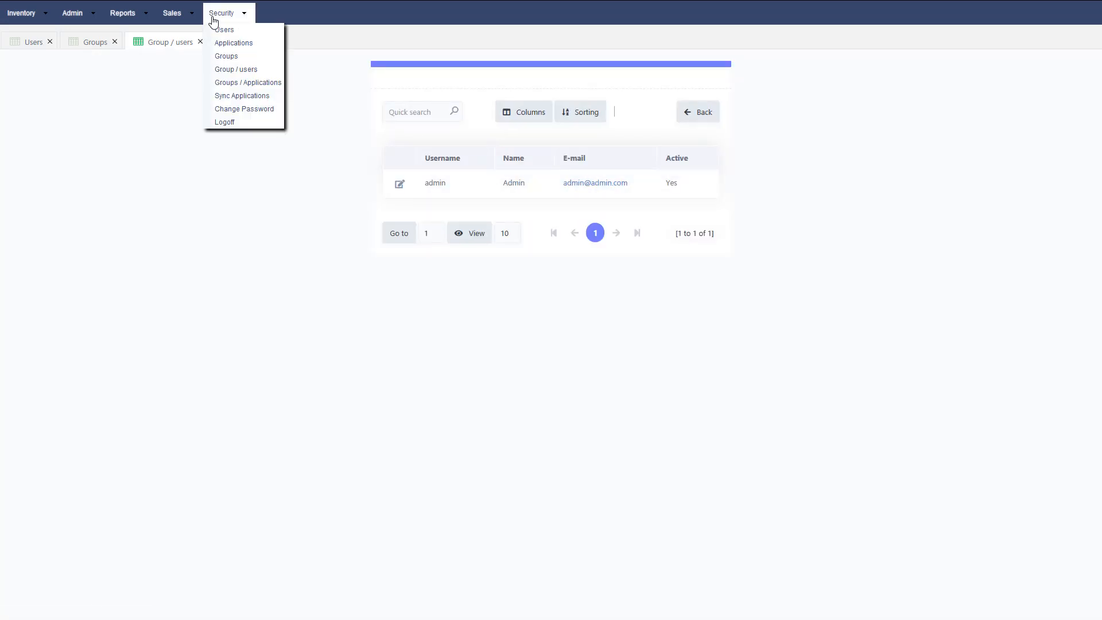
- Load the Administrator group's application permissions in Groups / Applications and view page 2
click(246, 83)
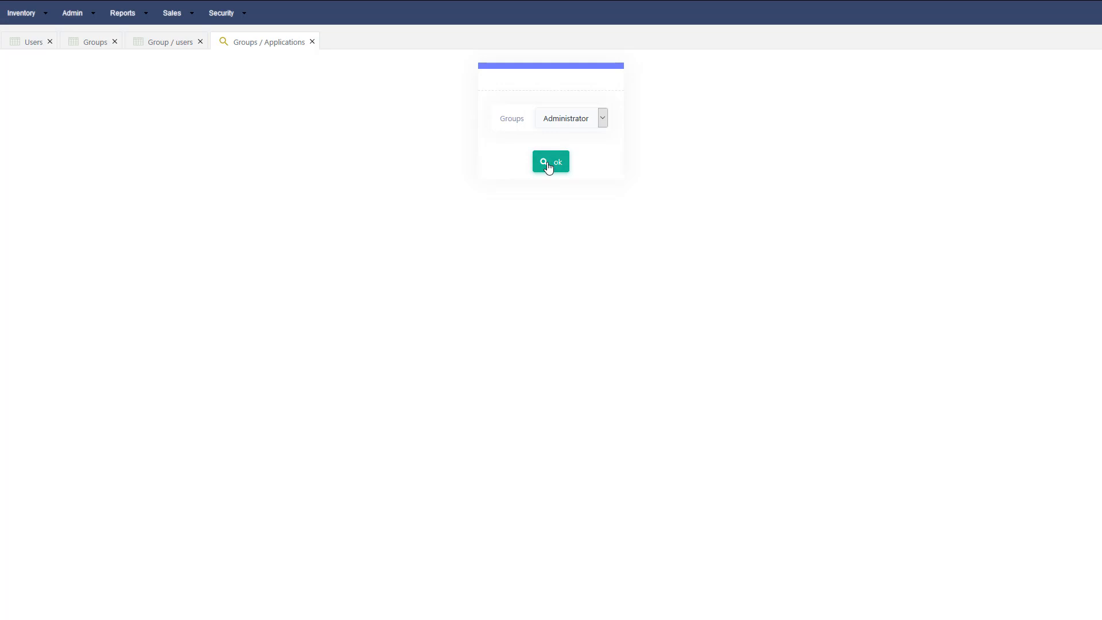
click(548, 166)
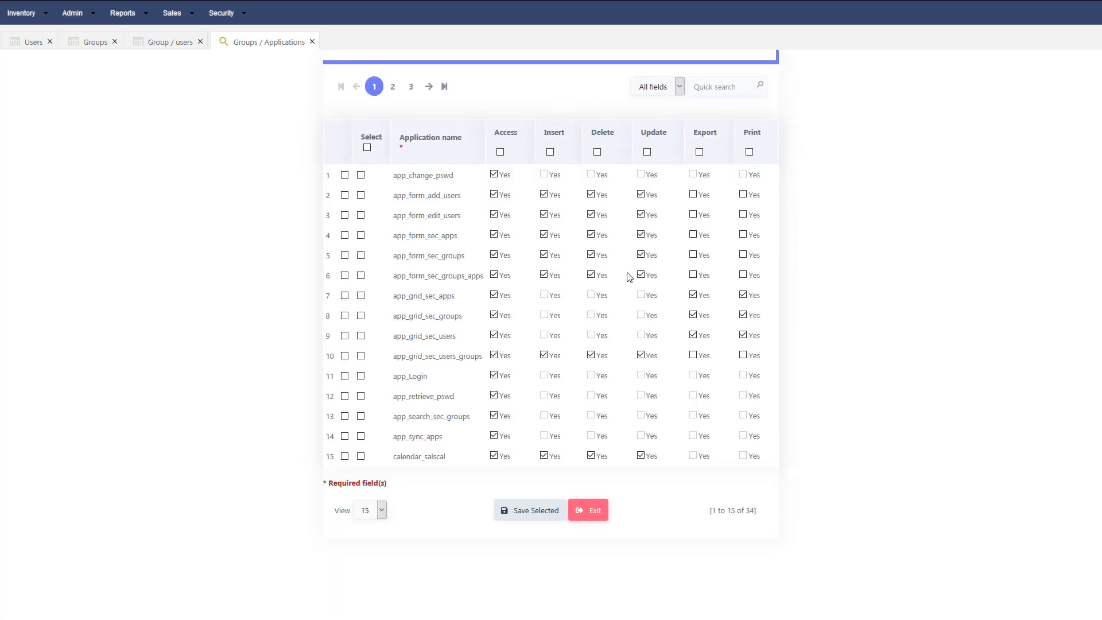
click(393, 87)
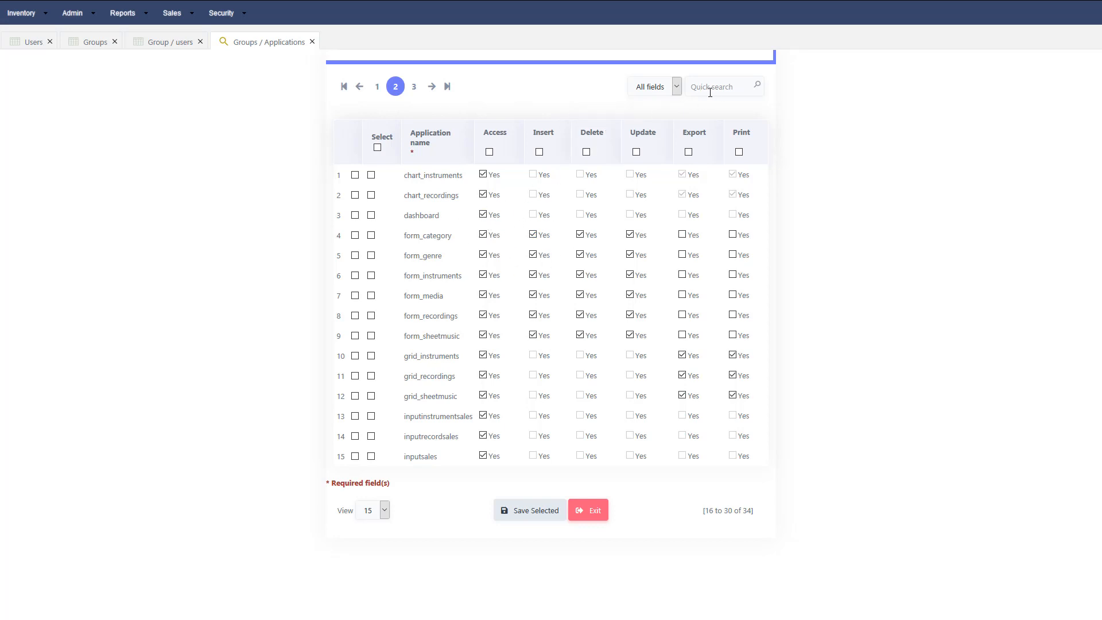
click(244, 16)
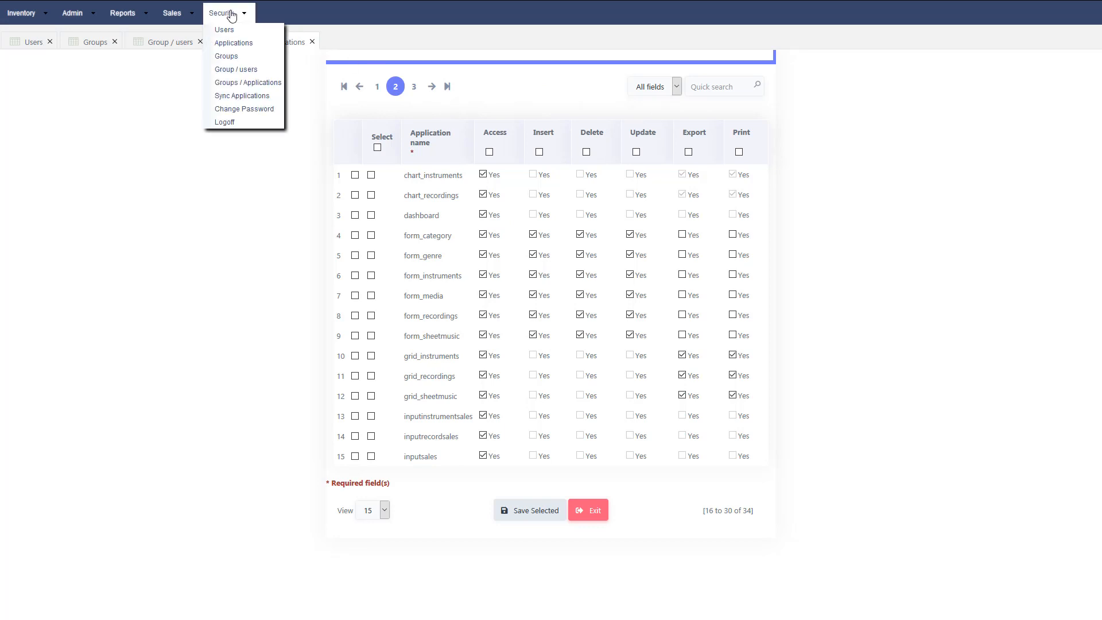
- Synchronise the applications (0 synchronized) and return to the Groups / Applications permission grid
click(246, 98)
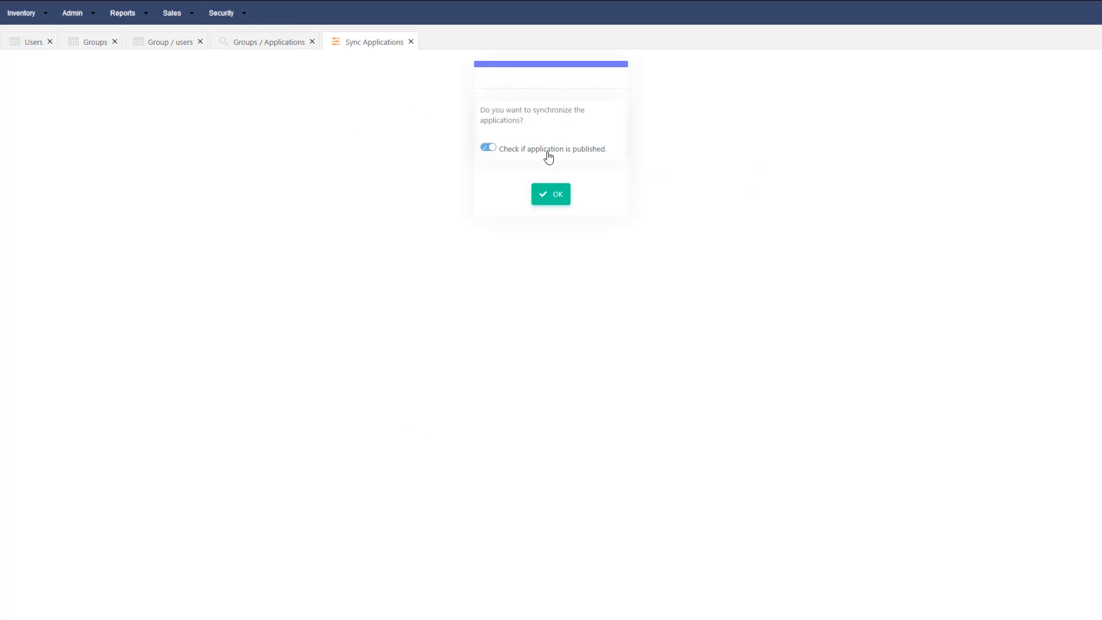
click(556, 195)
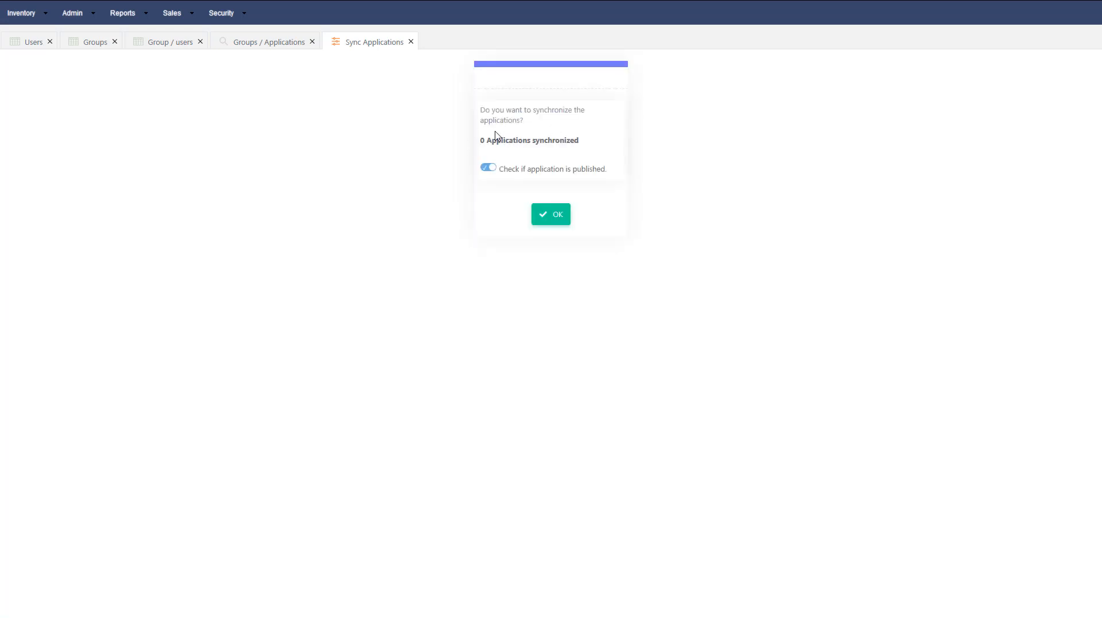
click(265, 38)
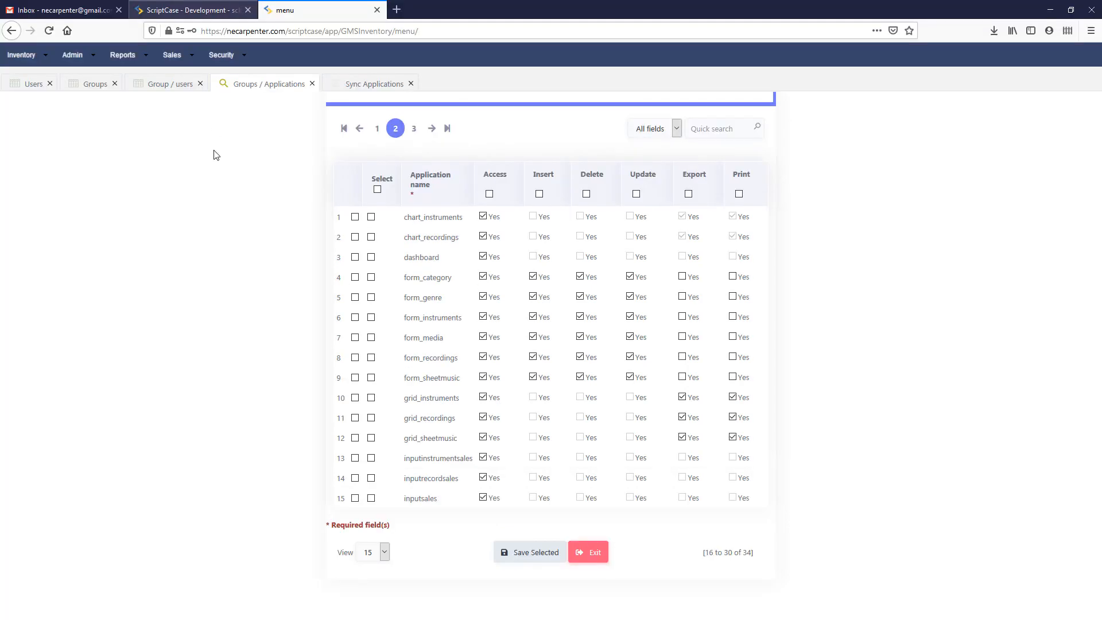
mouse_move(224, 18)
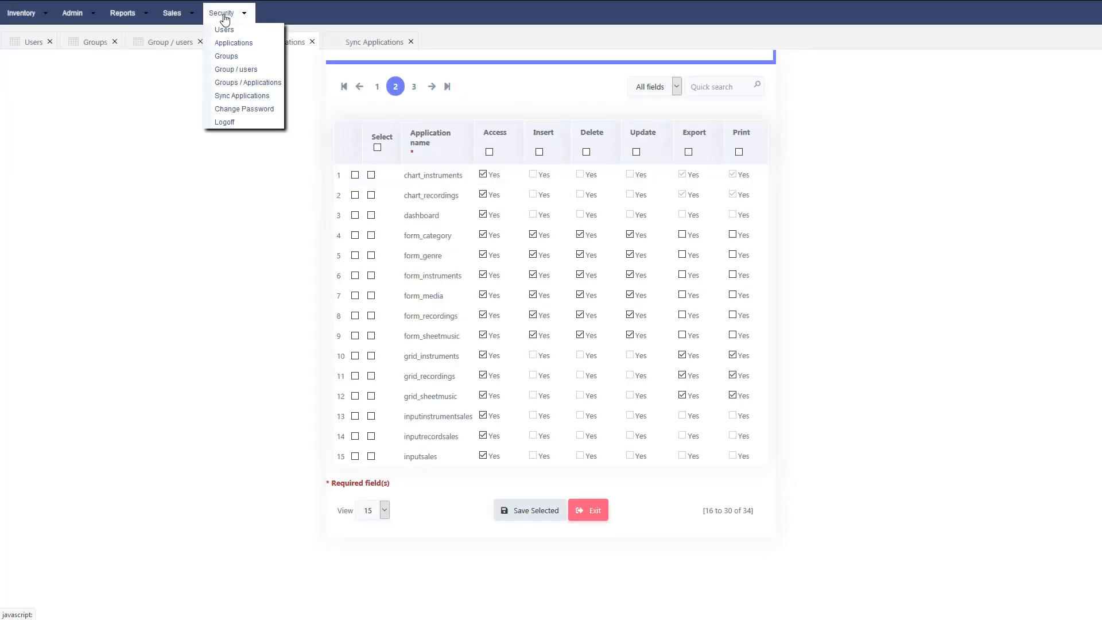
click(235, 59)
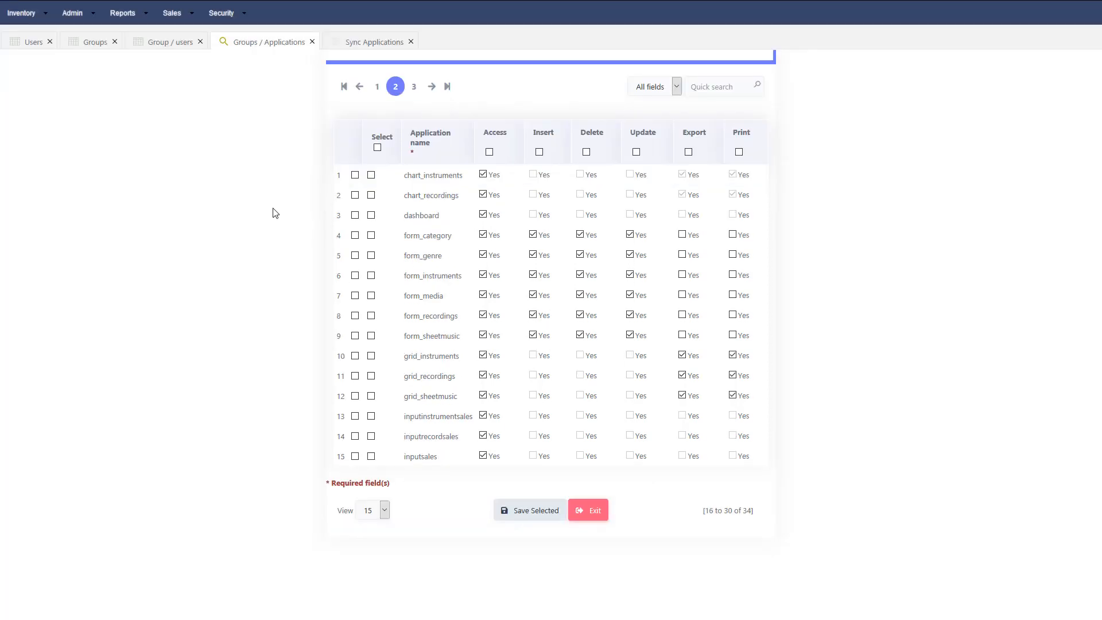
- Add new groups described as admin, sales and managment, then close the group form
click(89, 52)
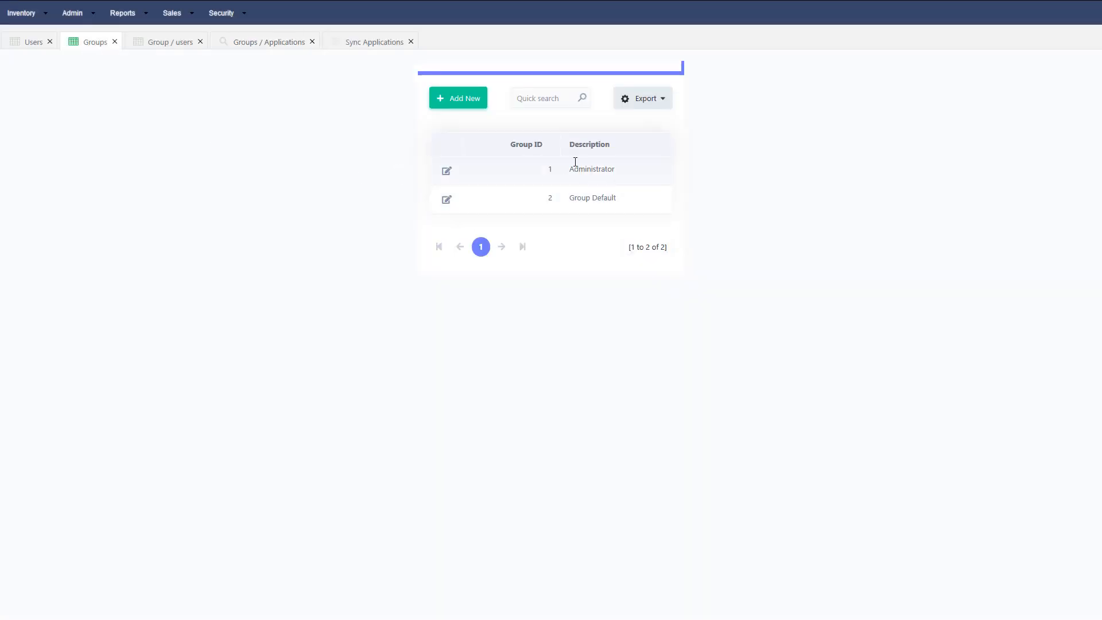
click(460, 101)
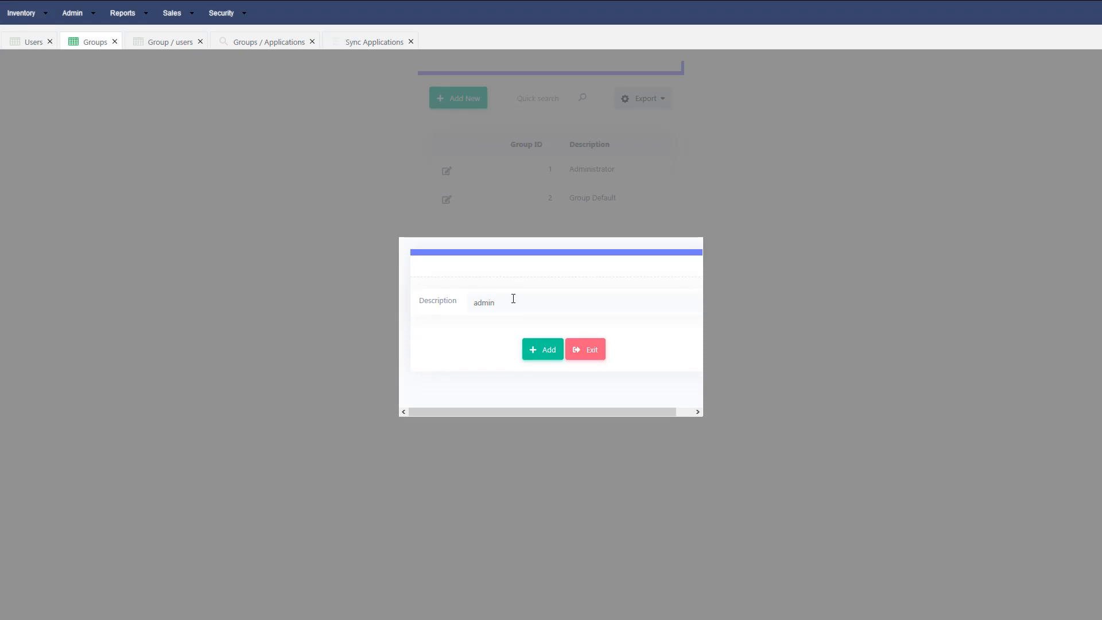
click(533, 350)
click(555, 355)
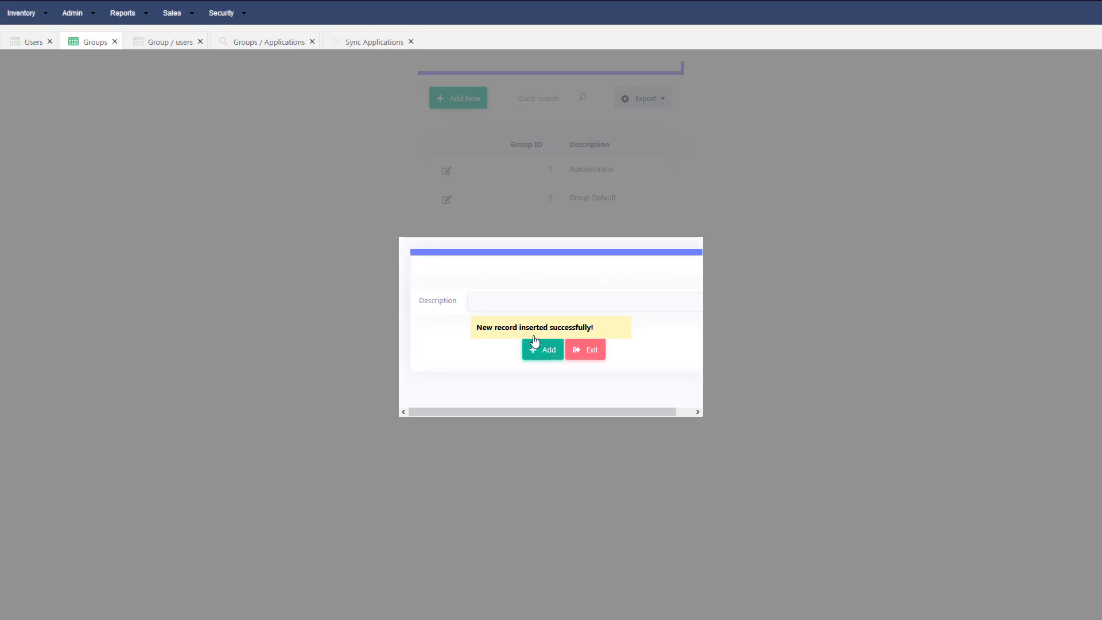
click(491, 304)
text(managment)
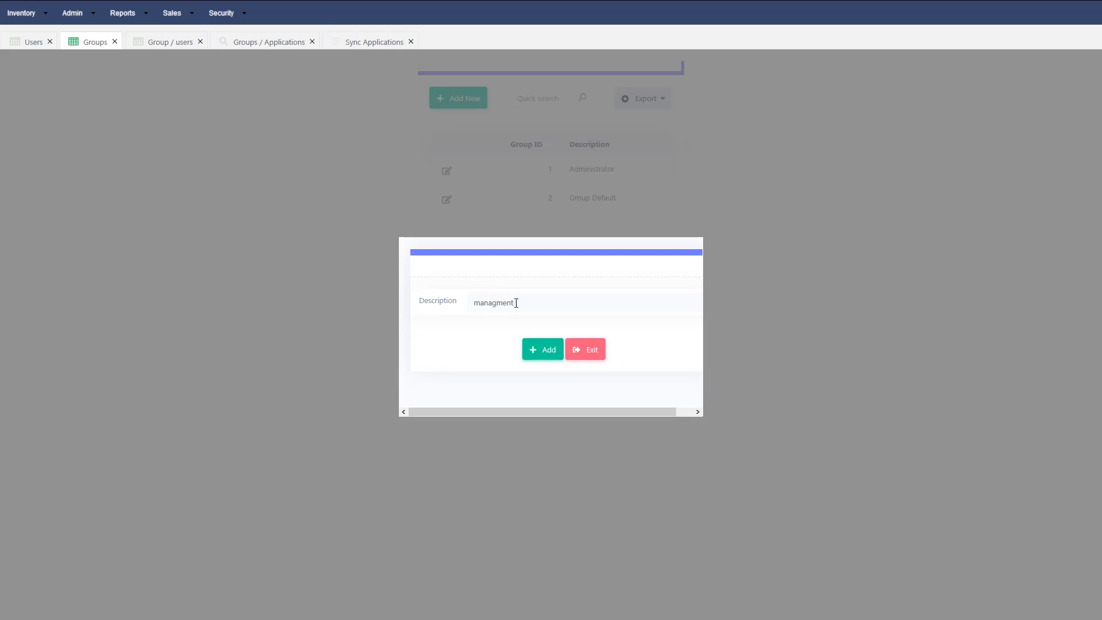
click(543, 356)
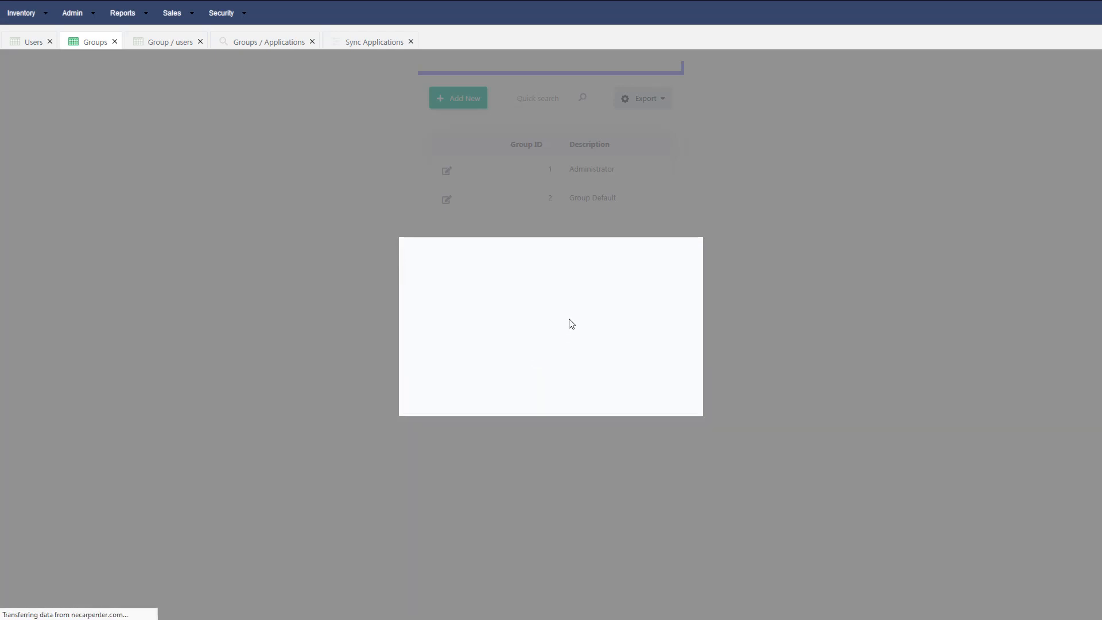
click(586, 351)
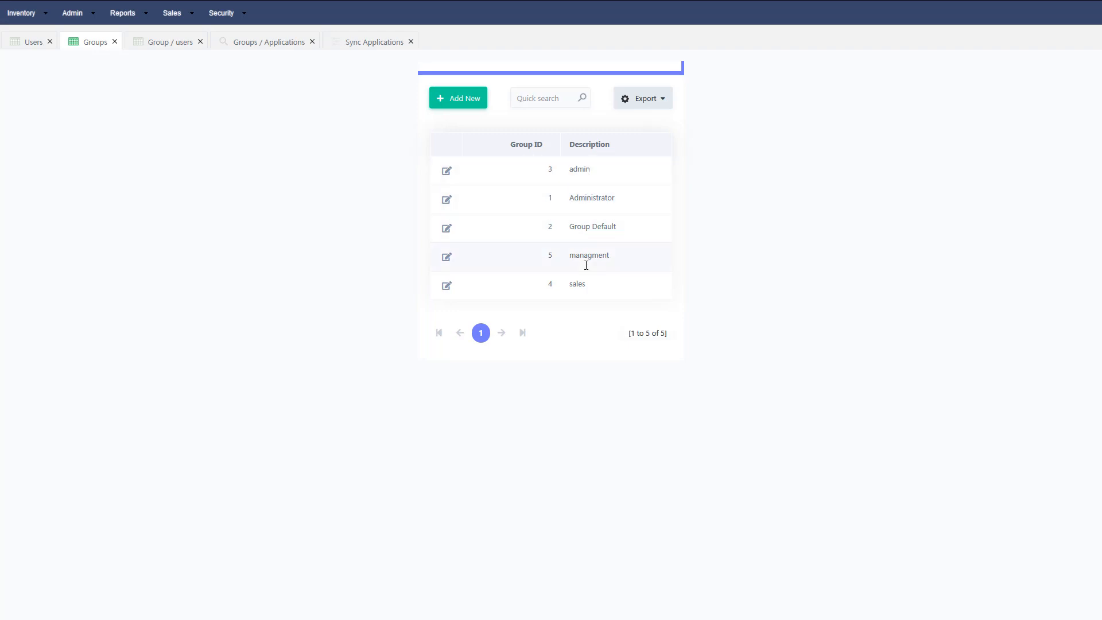
- Change the admin group's description to 'inventory admin' and save it
click(447, 172)
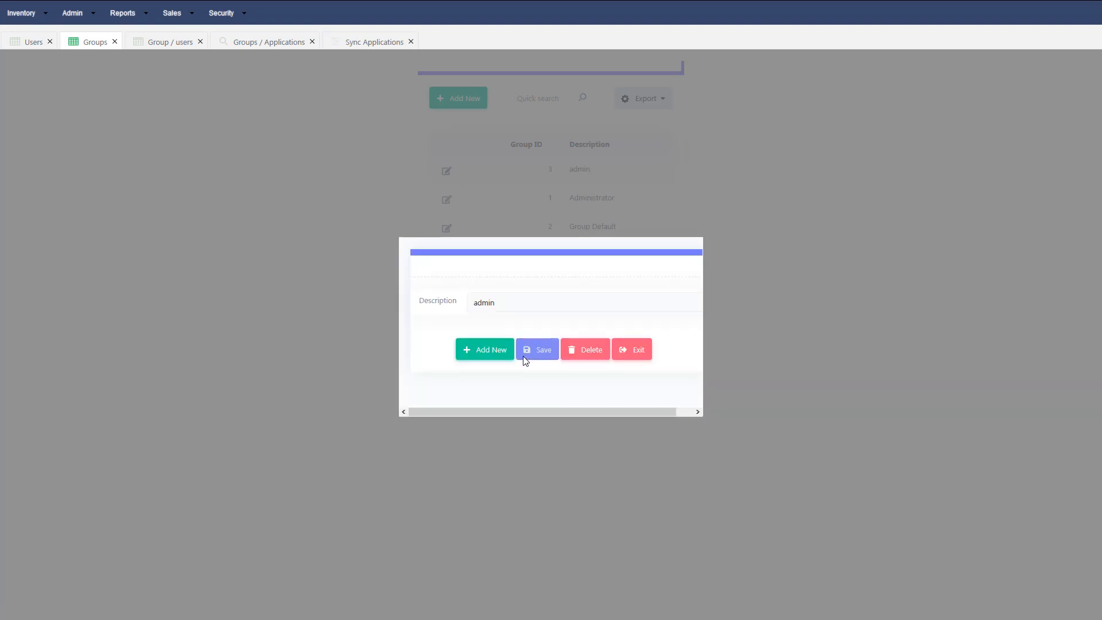
double_click(476, 303)
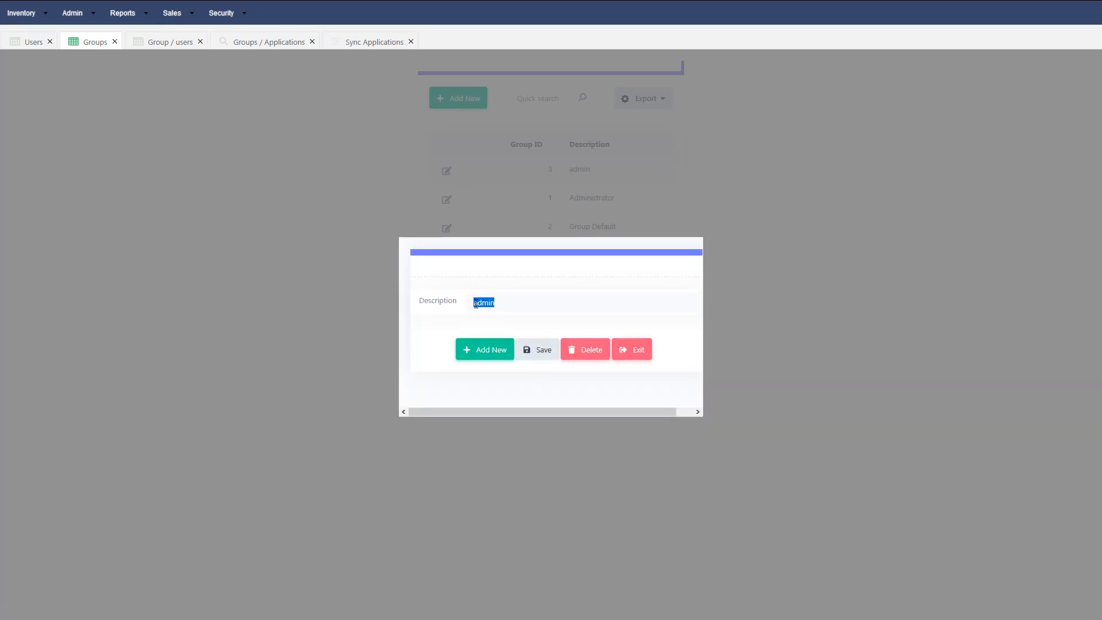
click(476, 303)
text(Inventory)
click(534, 355)
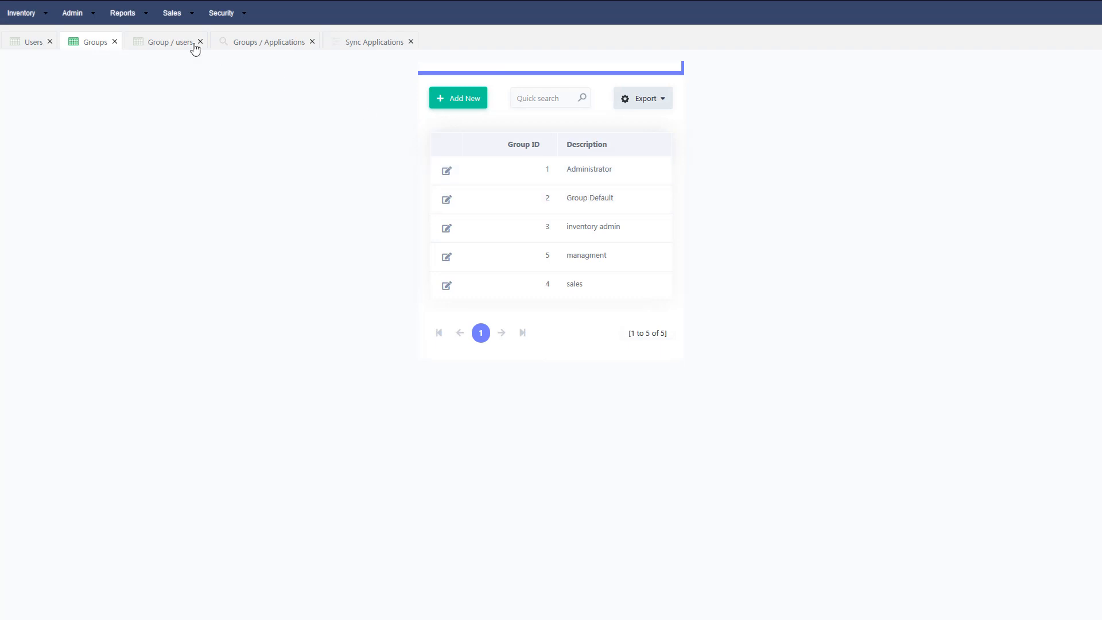
- Revisit the Group / users filter, then reload Groups / Applications with its group picker on Administrator
click(177, 45)
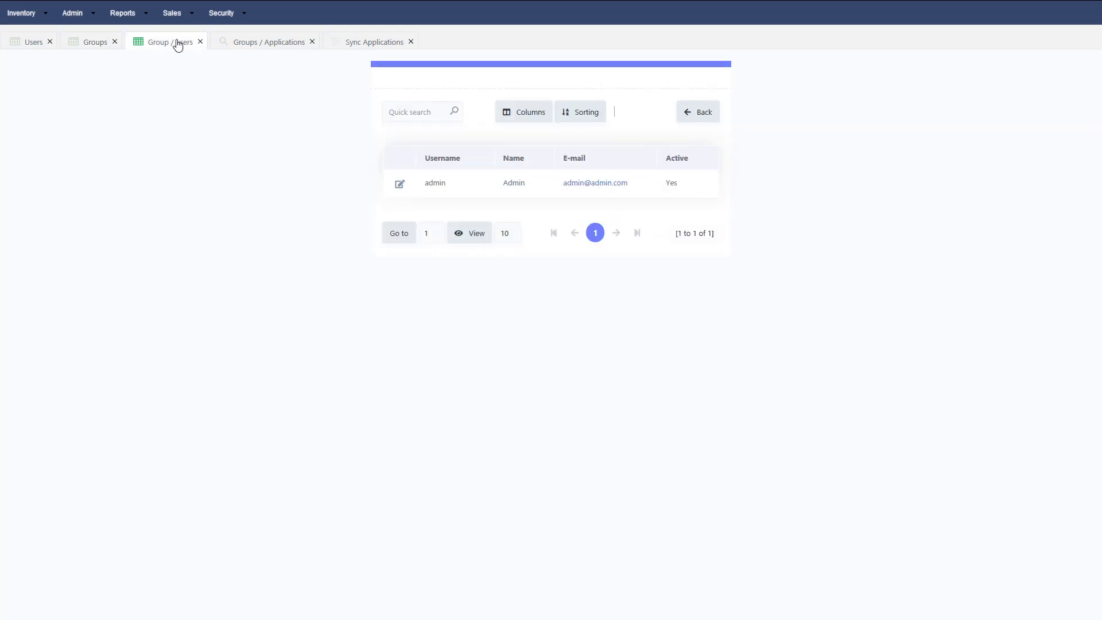
click(695, 120)
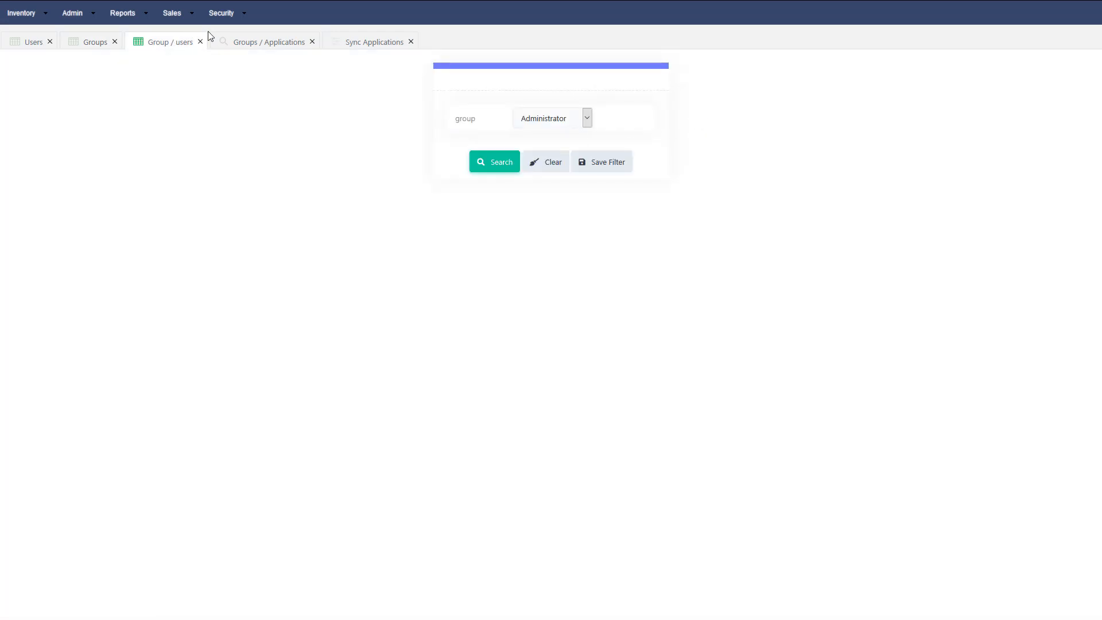
click(586, 118)
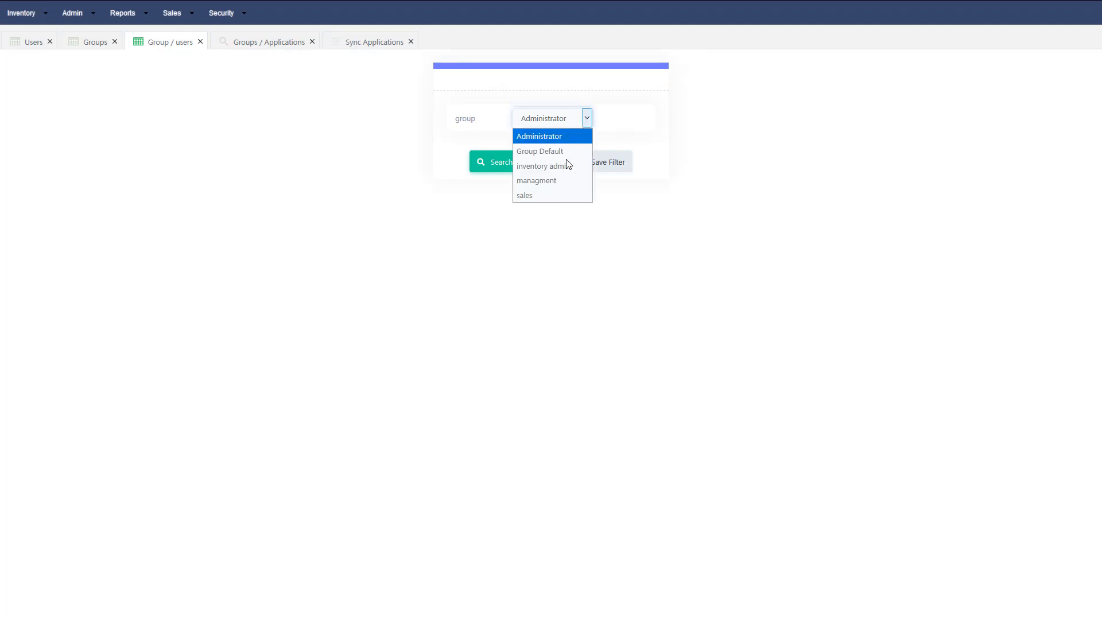
click(324, 150)
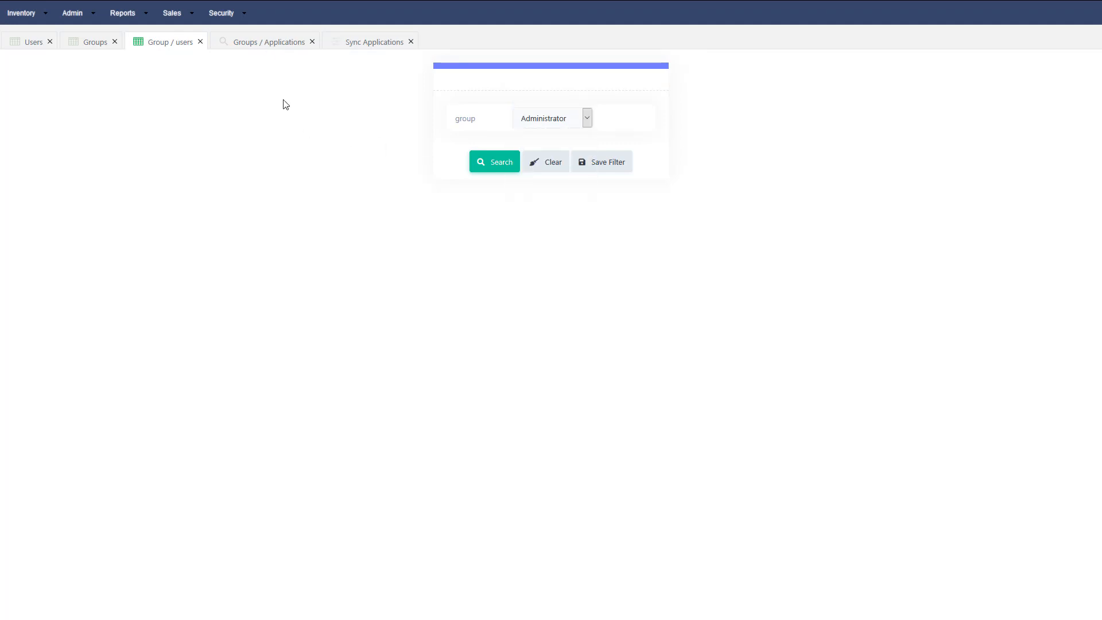
click(256, 46)
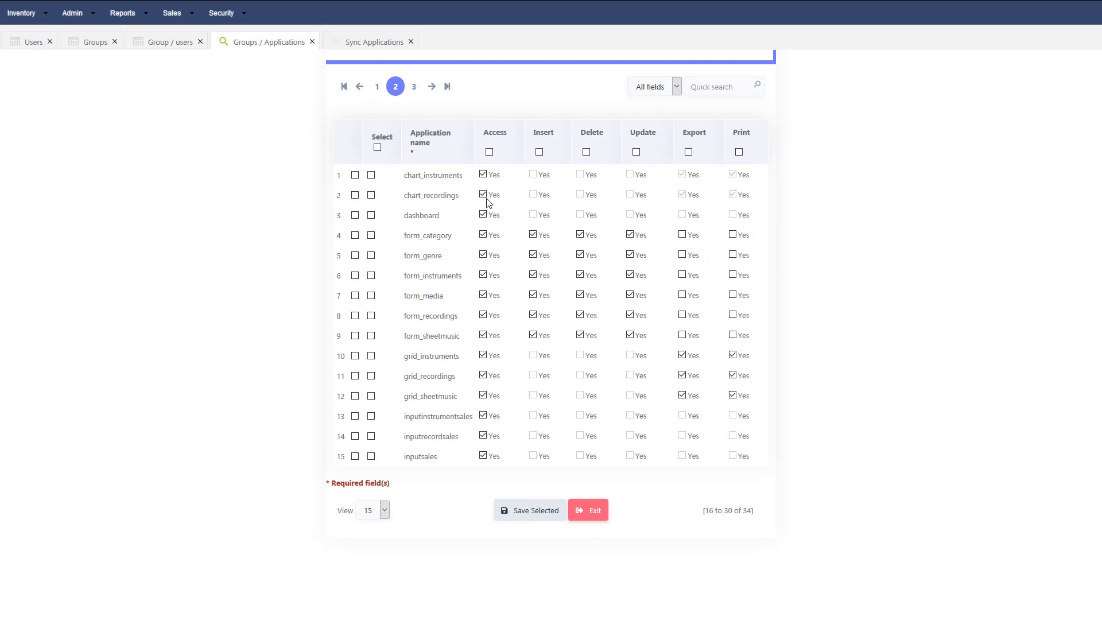
mouse_move(218, 13)
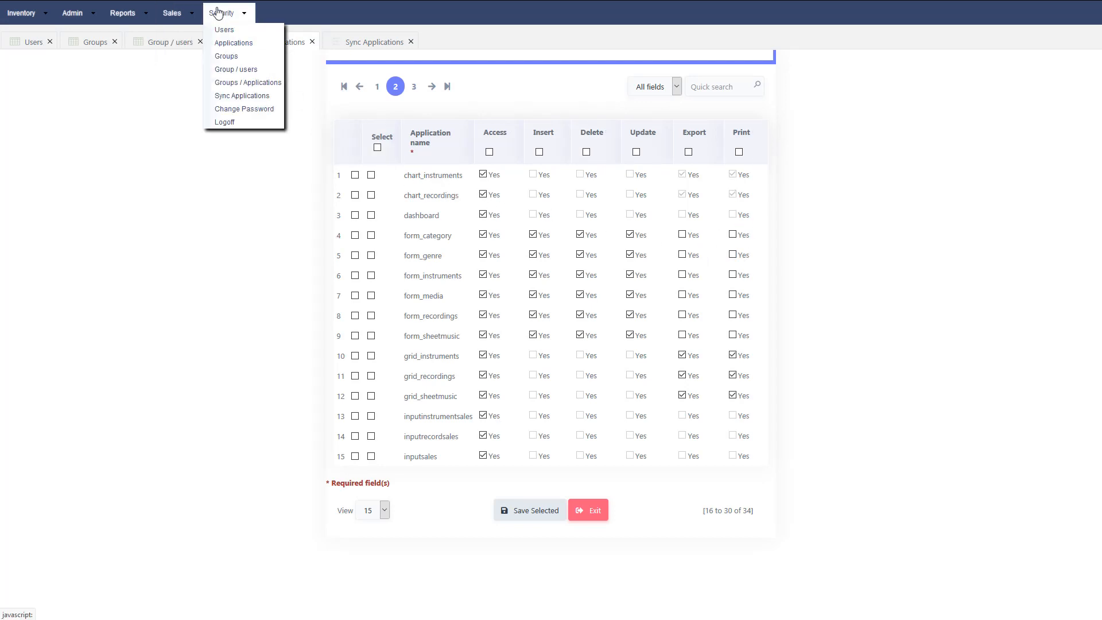
click(244, 84)
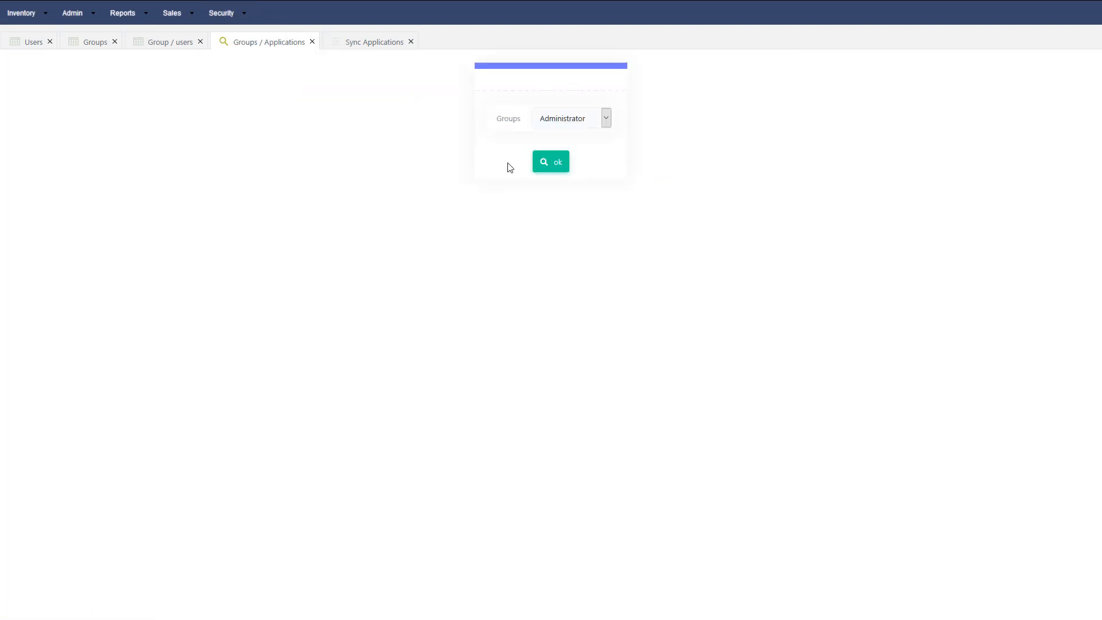
- Load inventory admin's permissions and save page-1 access to app_change_pswd, app_Login and calendar_salscal
click(573, 122)
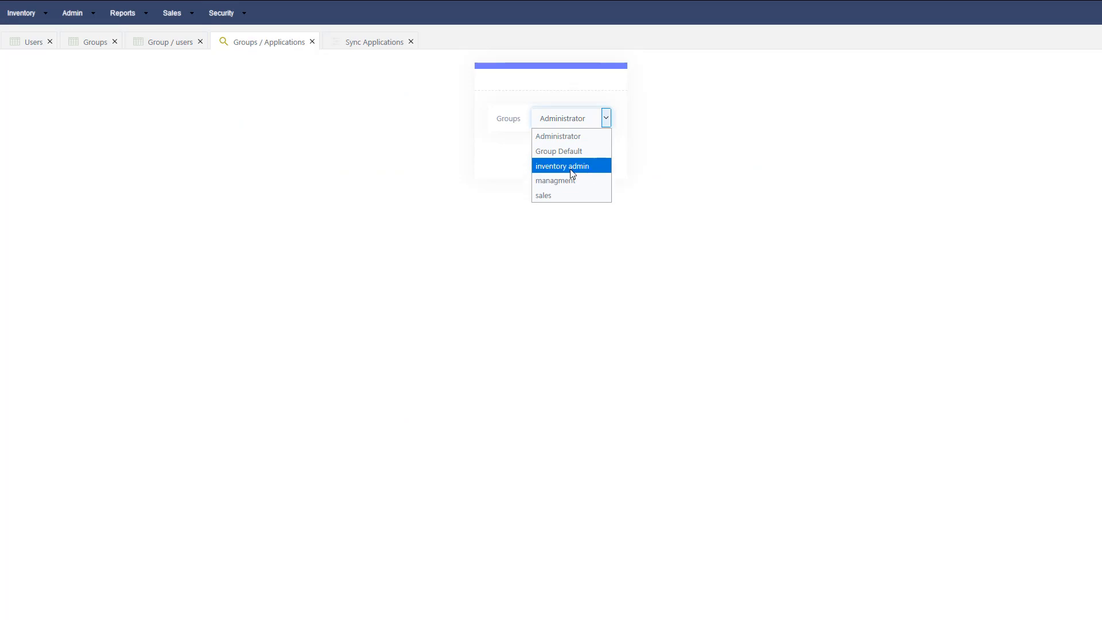
click(571, 169)
click(559, 163)
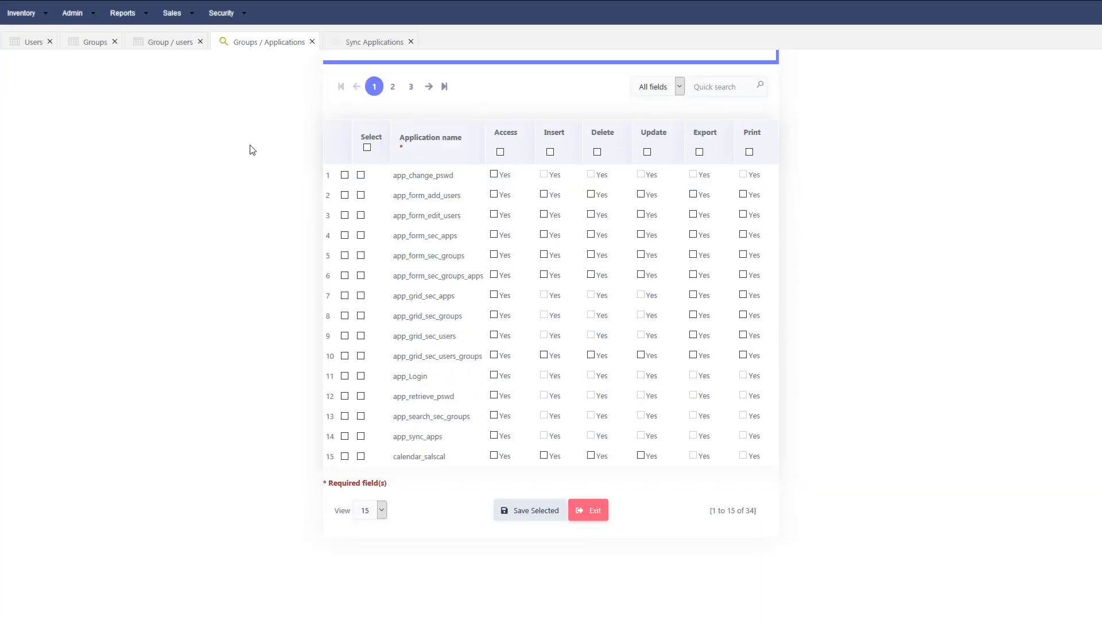
mouse_move(221, 16)
click(360, 376)
click(360, 456)
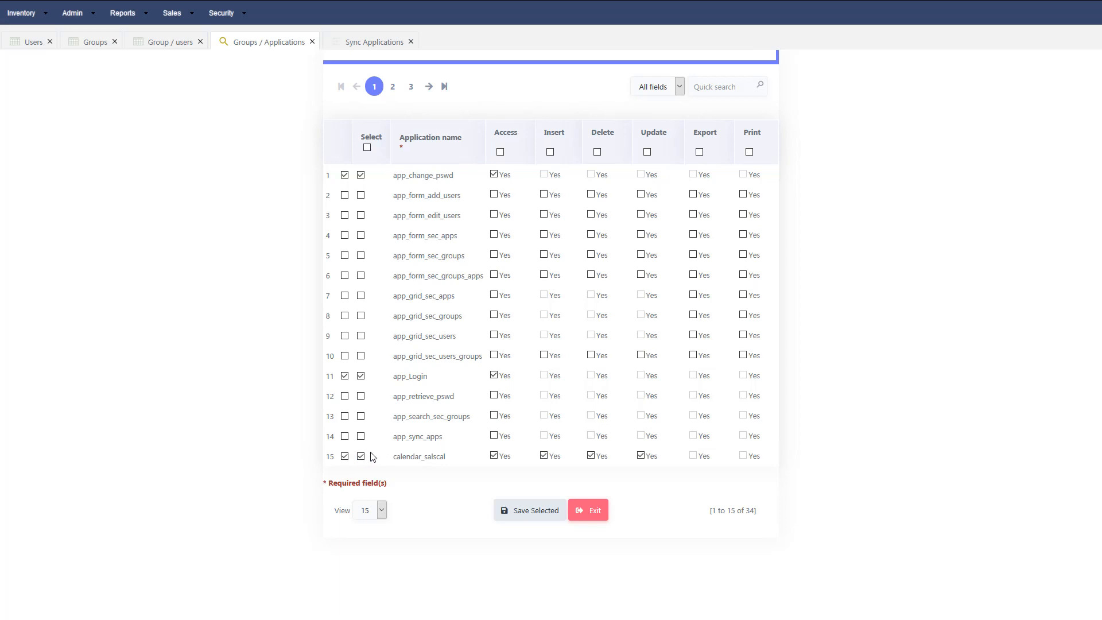
click(543, 514)
- On page 2, grant access to every application except the three sales input forms and save
click(428, 87)
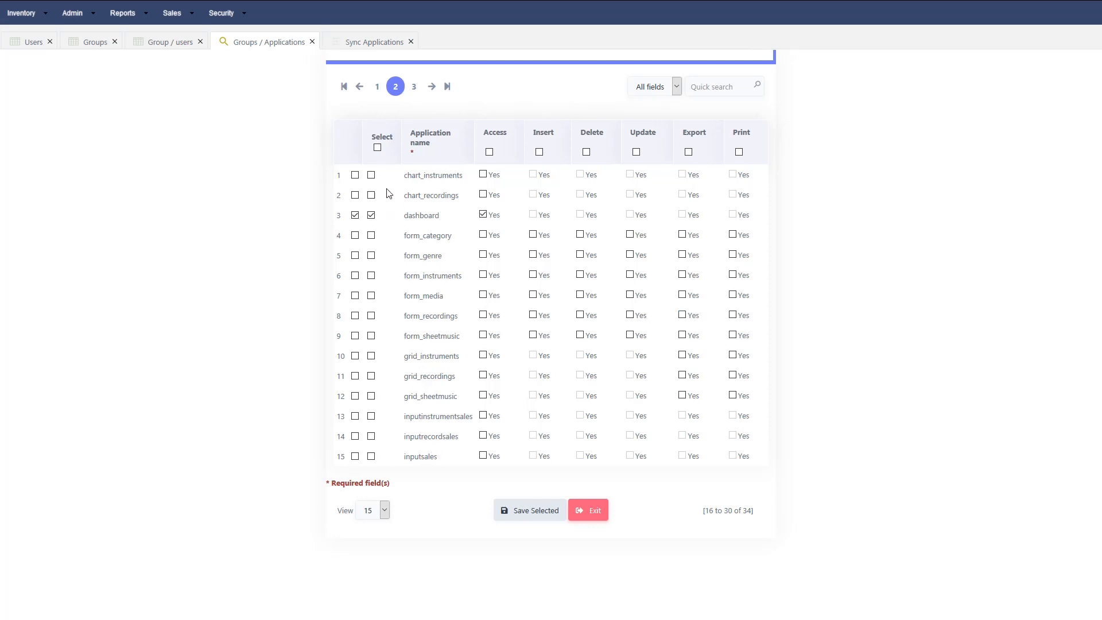
click(378, 149)
click(371, 416)
click(371, 436)
click(372, 456)
click(525, 512)
- On page 3, grant access to menu and pdfreport_recordings and save
click(433, 90)
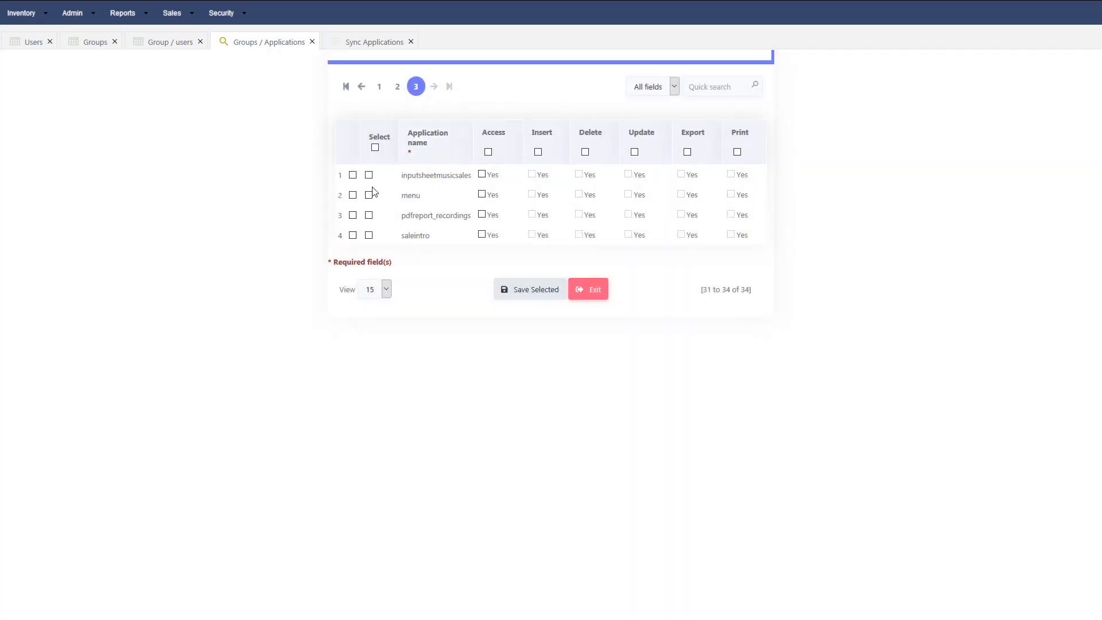
click(369, 195)
click(369, 215)
click(554, 296)
click(221, 13)
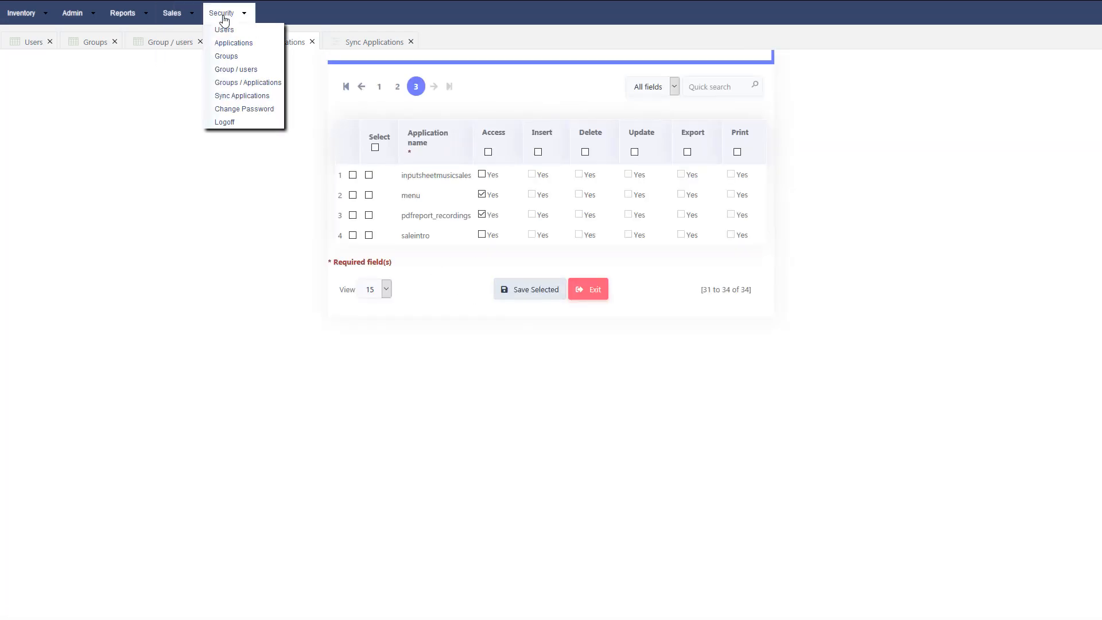
click(247, 84)
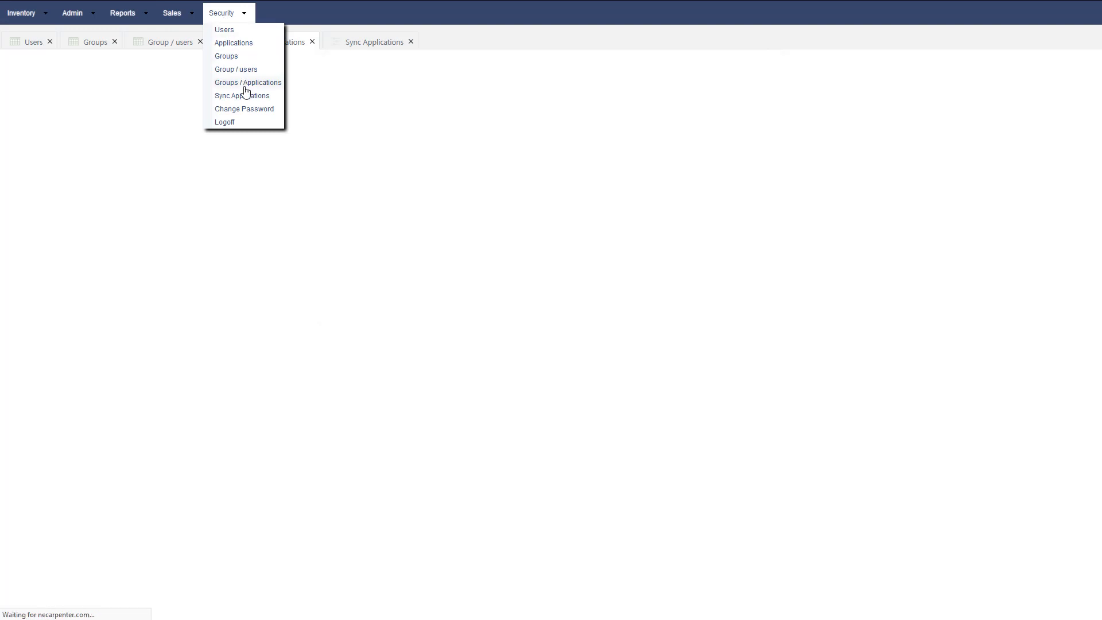
click(557, 119)
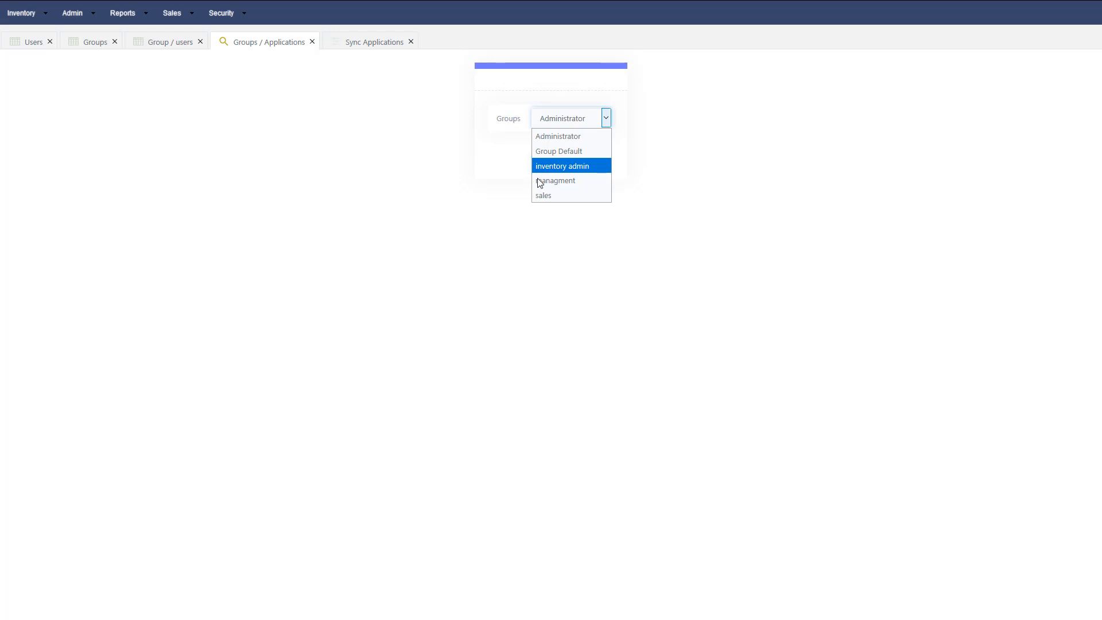
- Load the sales group and save access to app_change_pswd, app_Login and calendar_salscal with edit rights
click(541, 196)
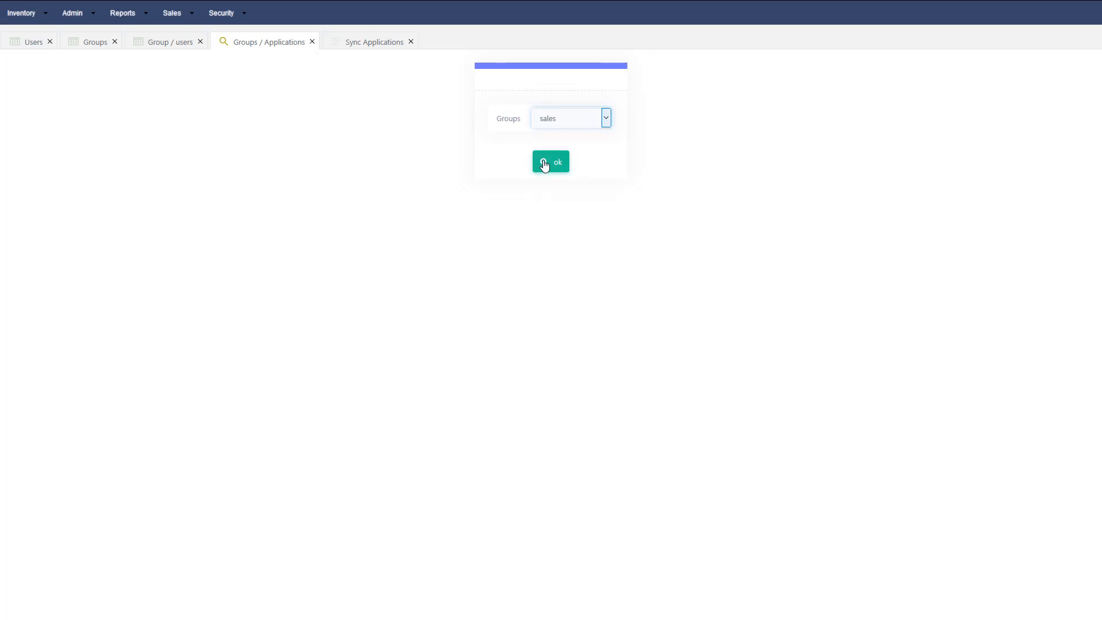
click(544, 164)
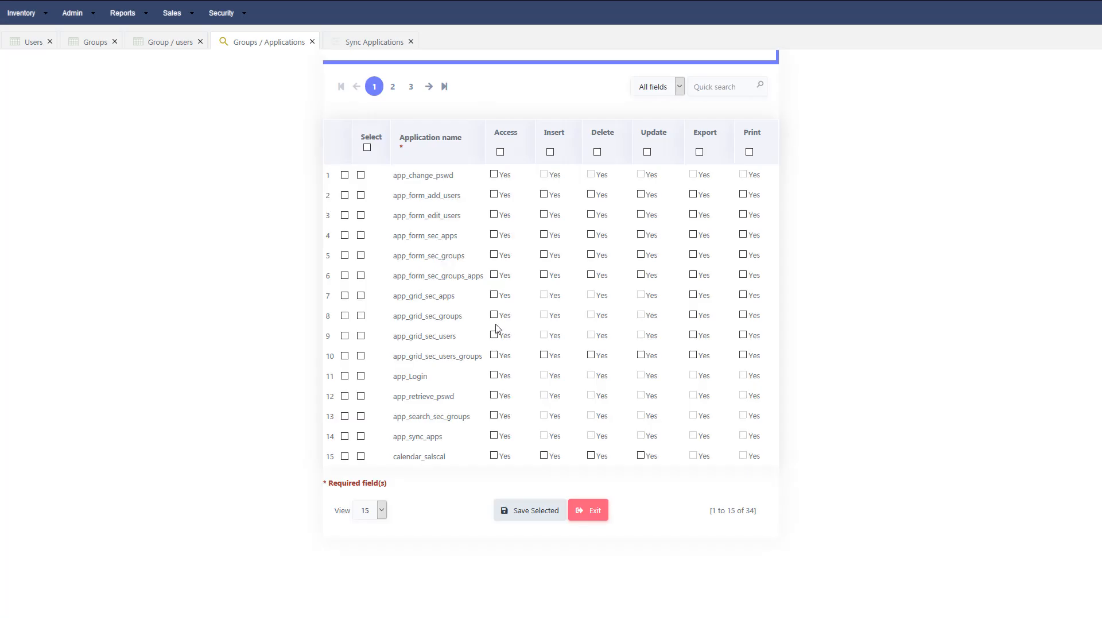
click(361, 175)
click(361, 456)
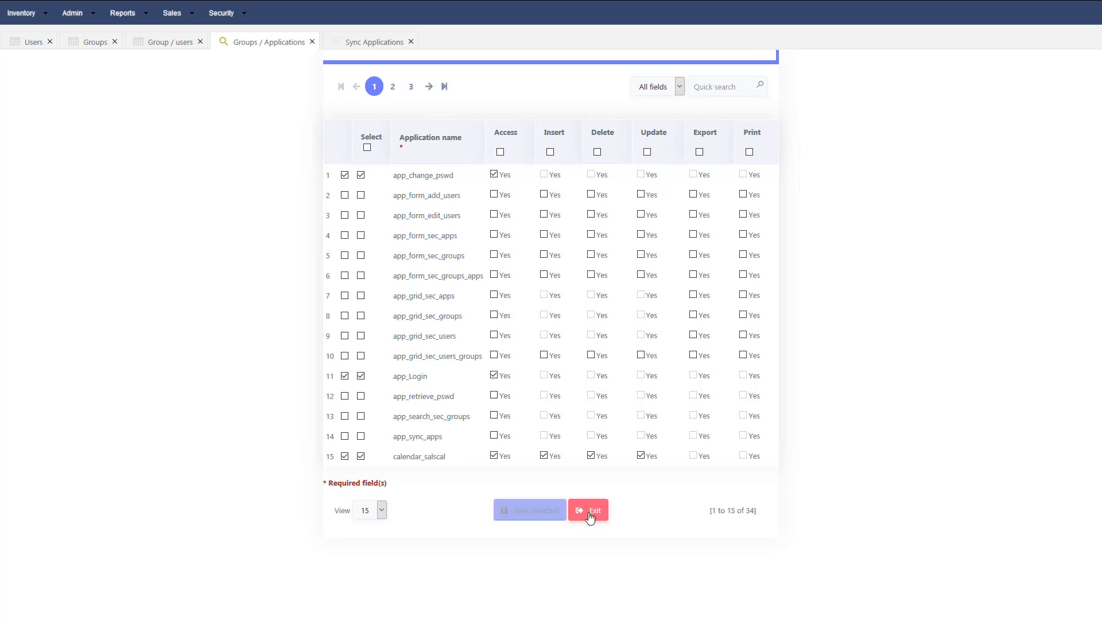
click(537, 516)
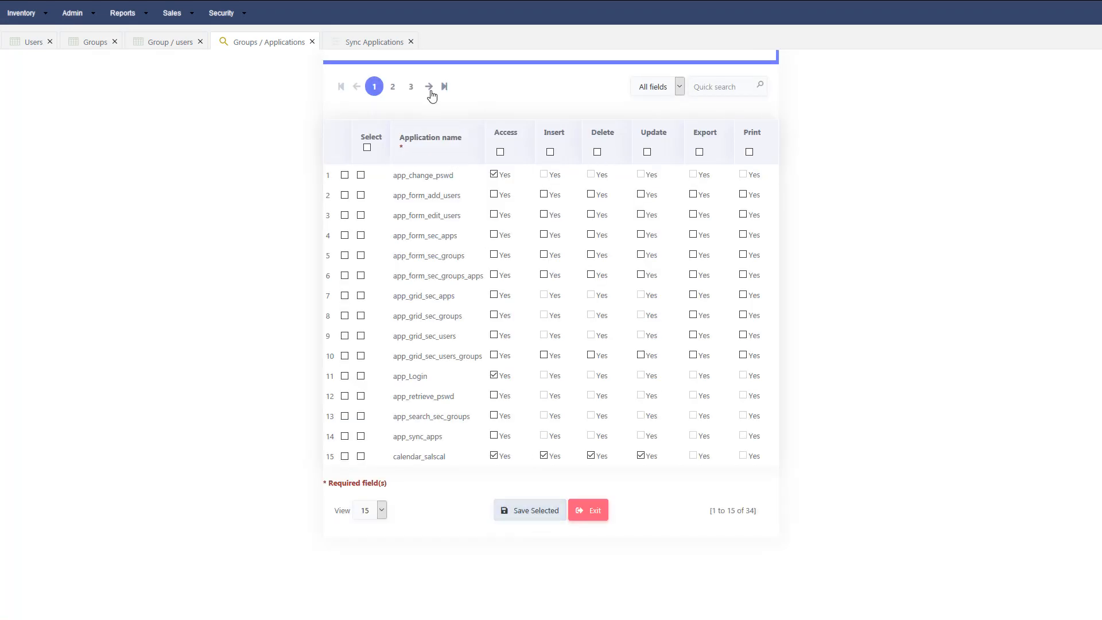
click(431, 89)
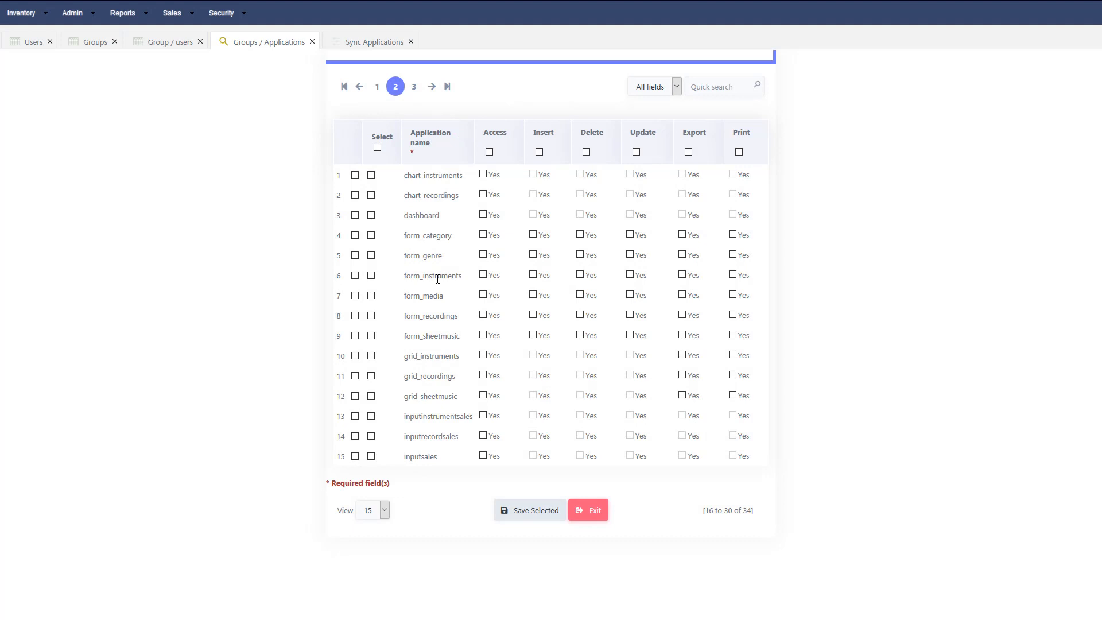
- Grant sales access to grid_instruments, grid_sheetmusic, inputinstrumentsales, inputrecordsales, inputsales and dashboard, and save
click(371, 355)
click(371, 396)
click(371, 416)
click(371, 436)
click(372, 456)
click(371, 215)
click(532, 513)
- On the last applications page, grant sales access to saleintro and save it
click(433, 87)
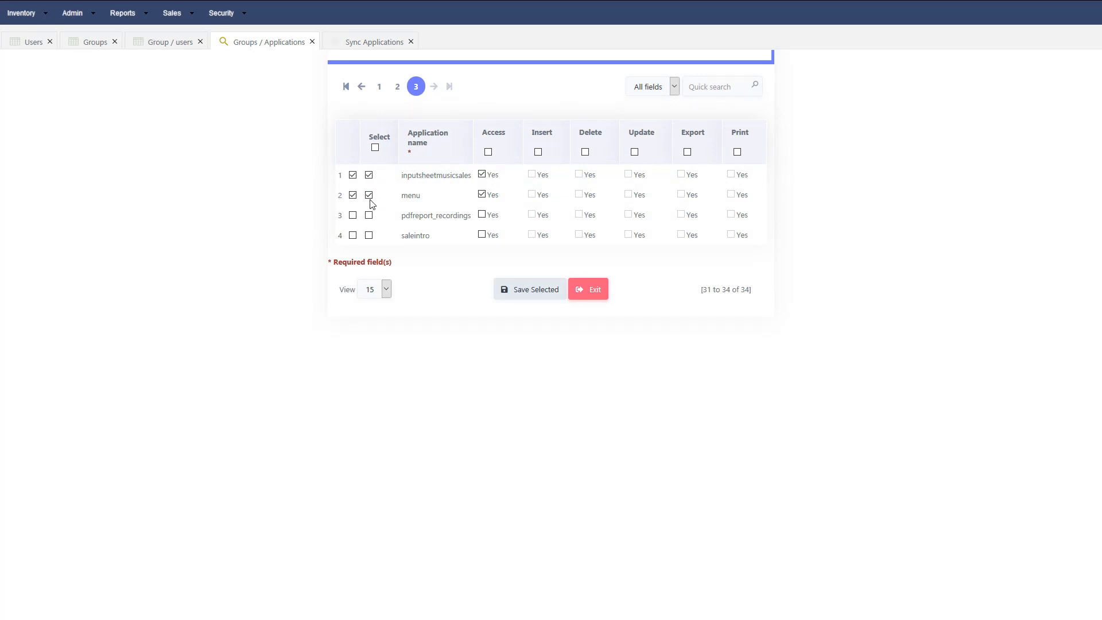
click(369, 235)
click(534, 292)
click(534, 292)
click(224, 14)
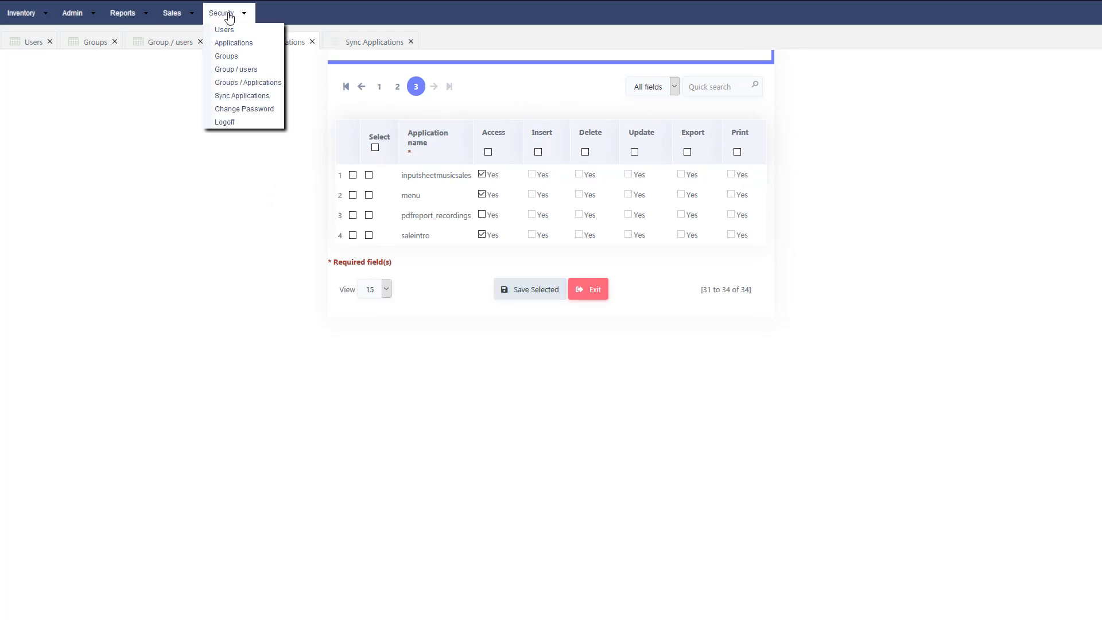
- Load the managment group's application permissions
click(248, 83)
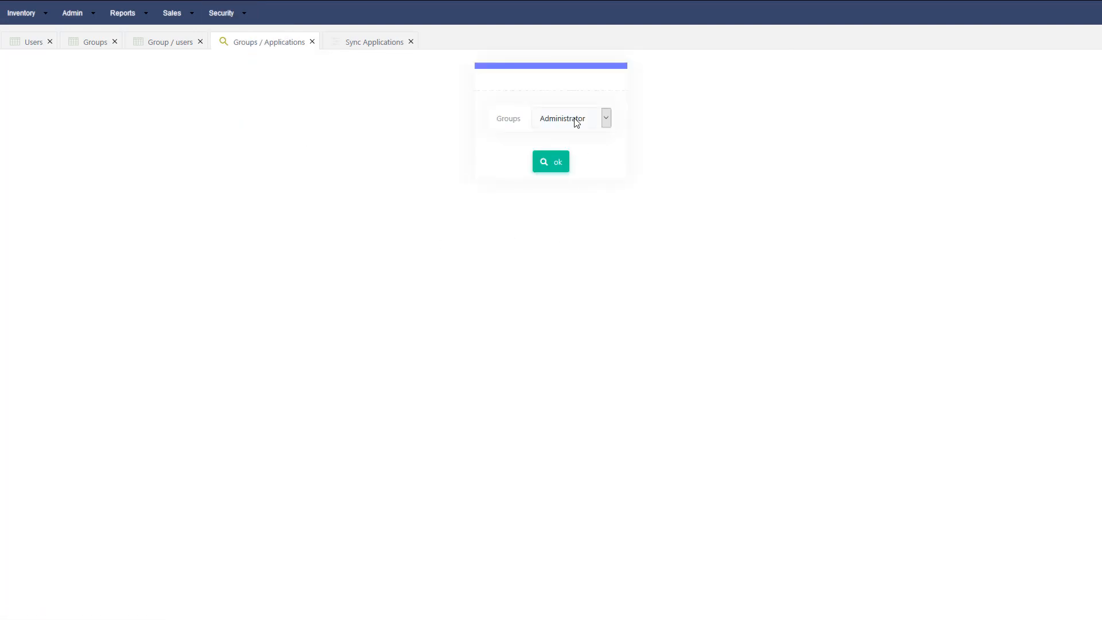
click(605, 120)
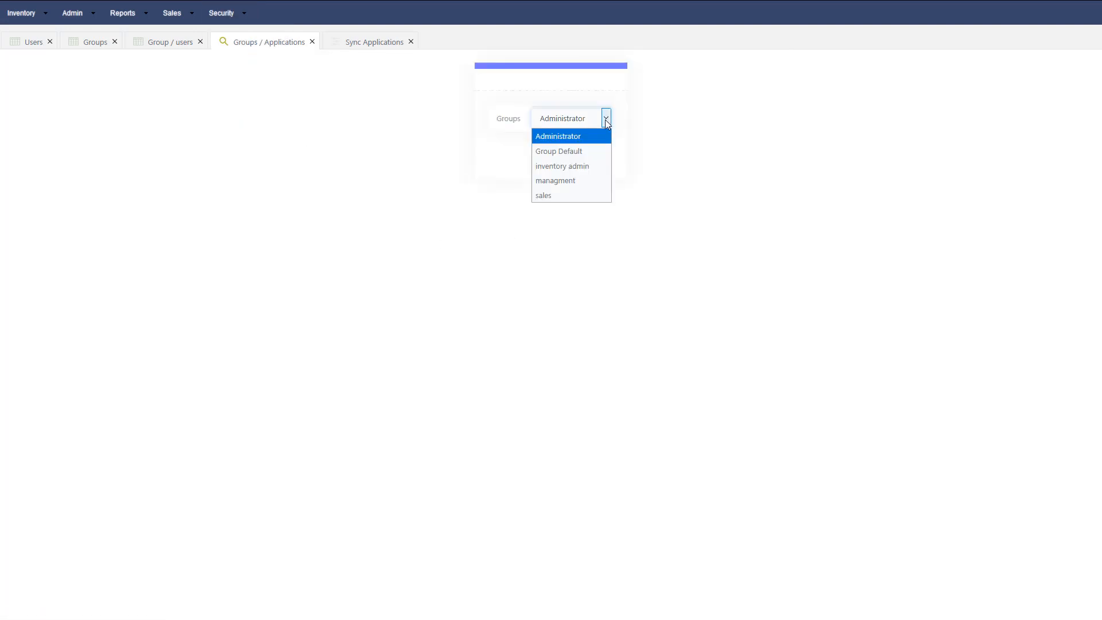
click(568, 186)
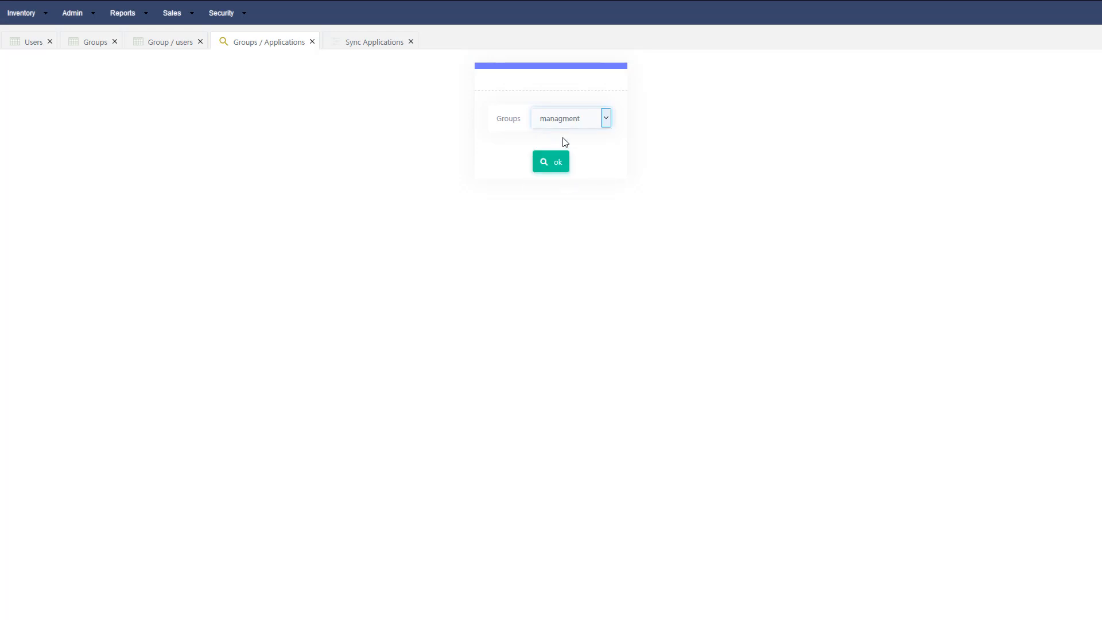
click(544, 164)
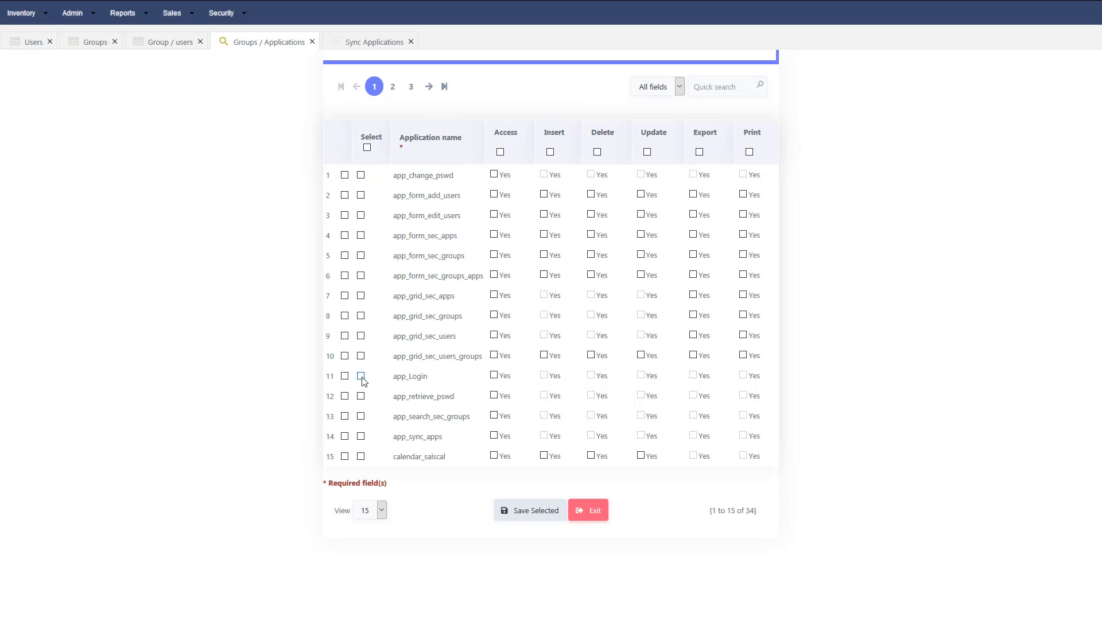
- Grant access to app_Login and app_change_pswd, plus full rights on calendar_salscal, and save
click(361, 376)
click(361, 175)
click(361, 457)
click(534, 512)
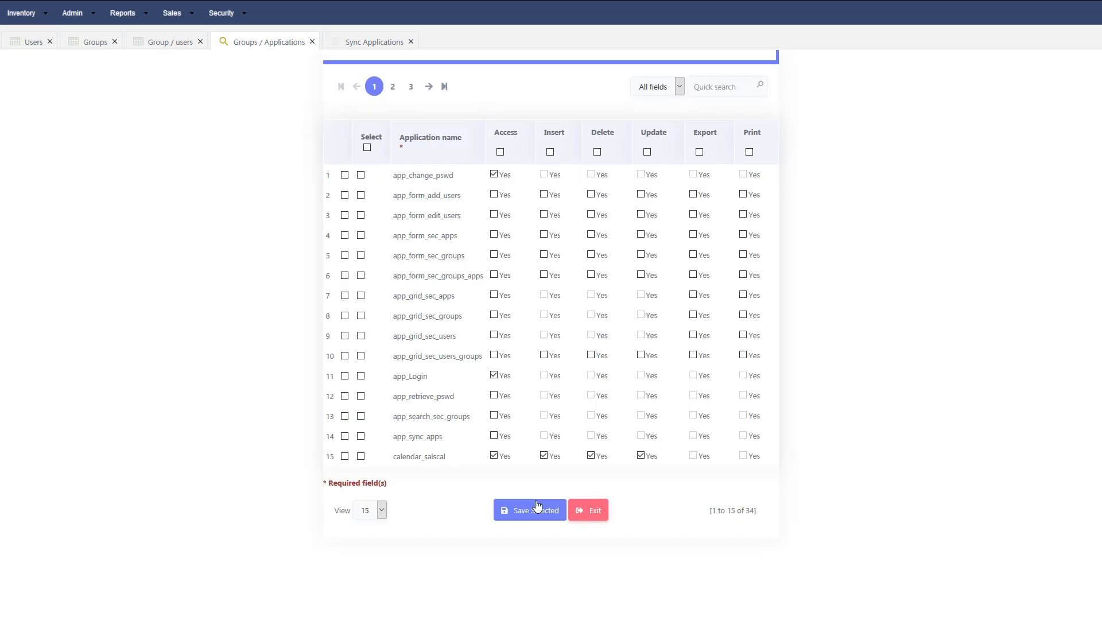
- On page 2, revoke access to form_category, inputinstrumentsales, inputrecordsales and inputsales, and save
click(428, 87)
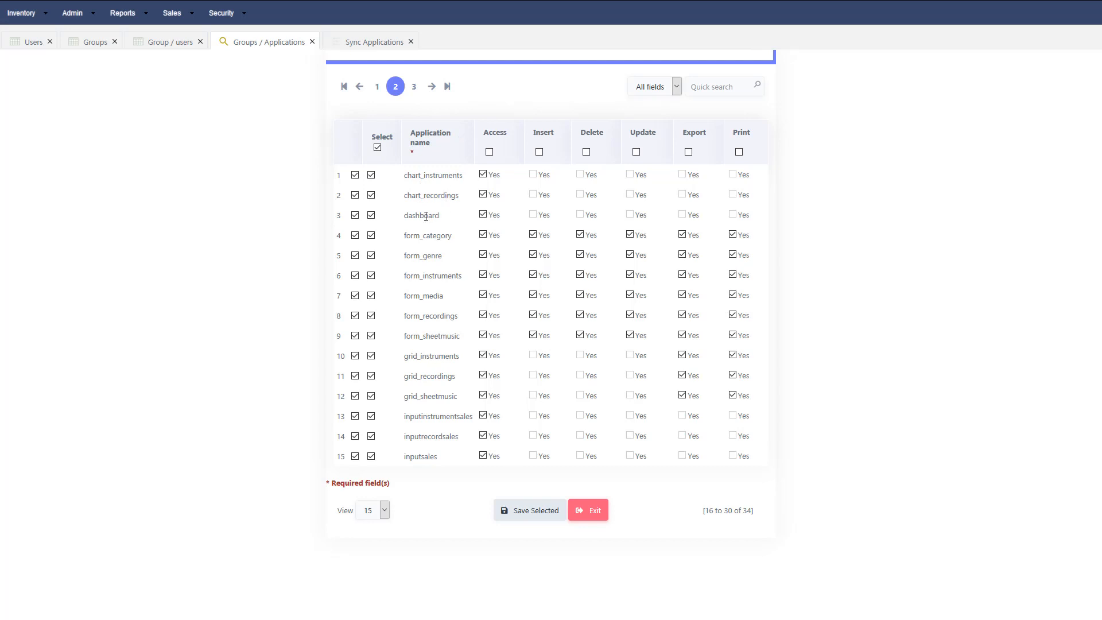
click(371, 236)
click(372, 416)
click(372, 436)
click(371, 456)
click(517, 510)
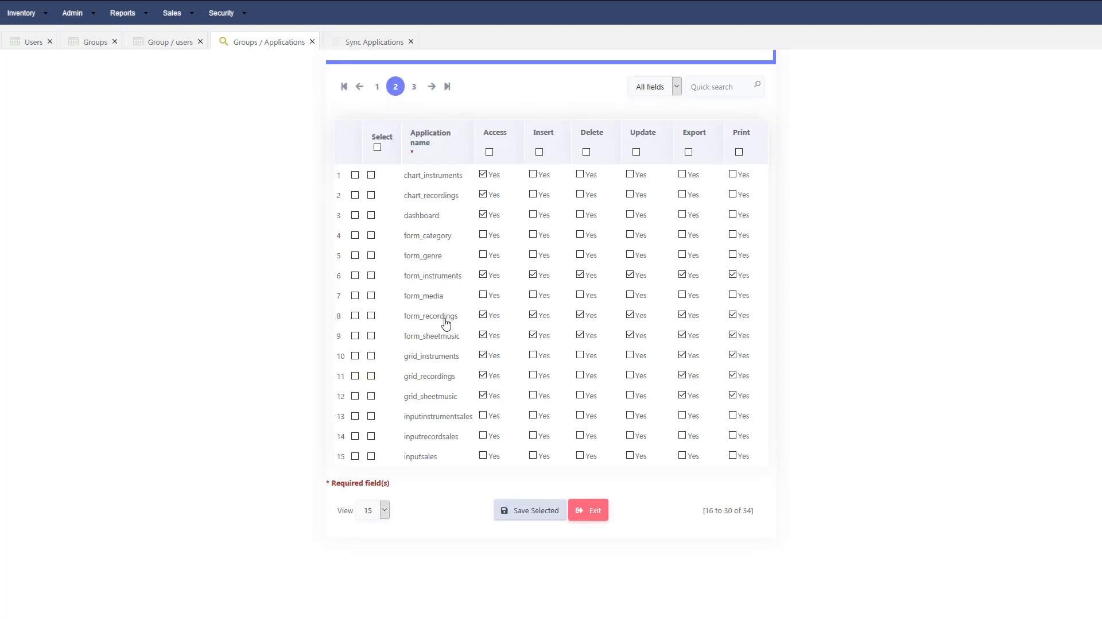
- On the last page, grant access to menu and pdfreport_recordings and save
click(431, 86)
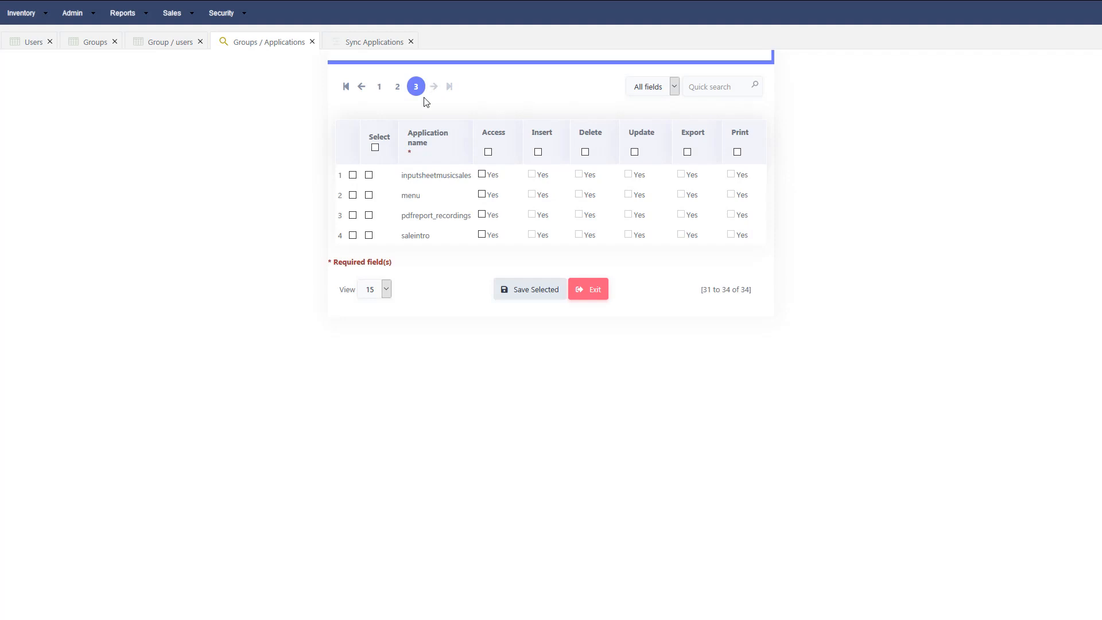
click(368, 194)
click(368, 215)
click(526, 294)
- Start a new user in the Users list and enter its username and password
click(31, 43)
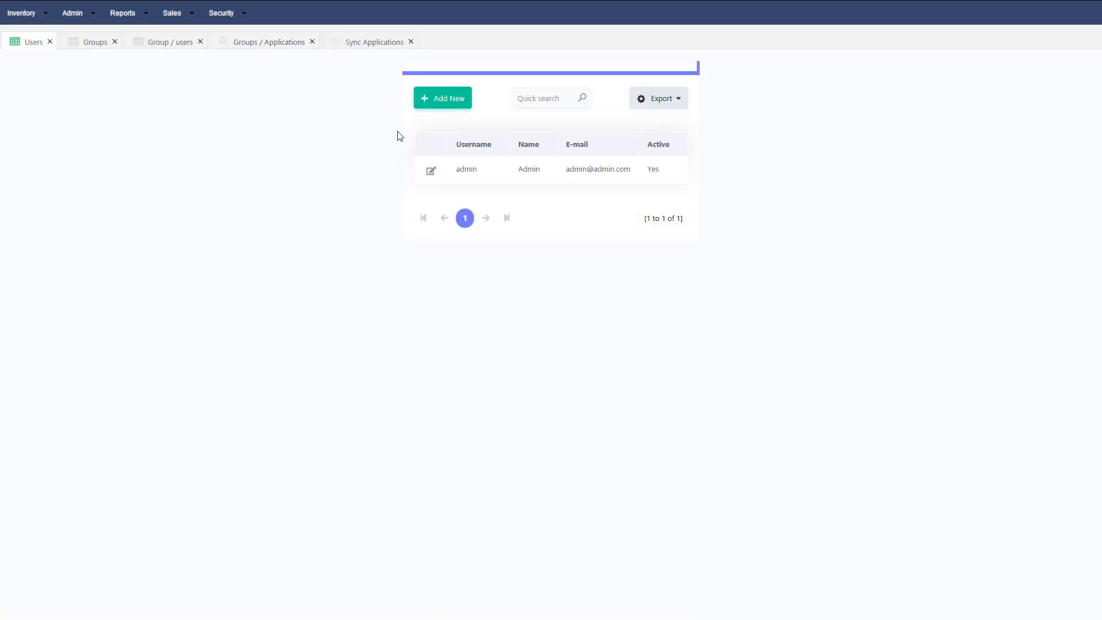
click(448, 103)
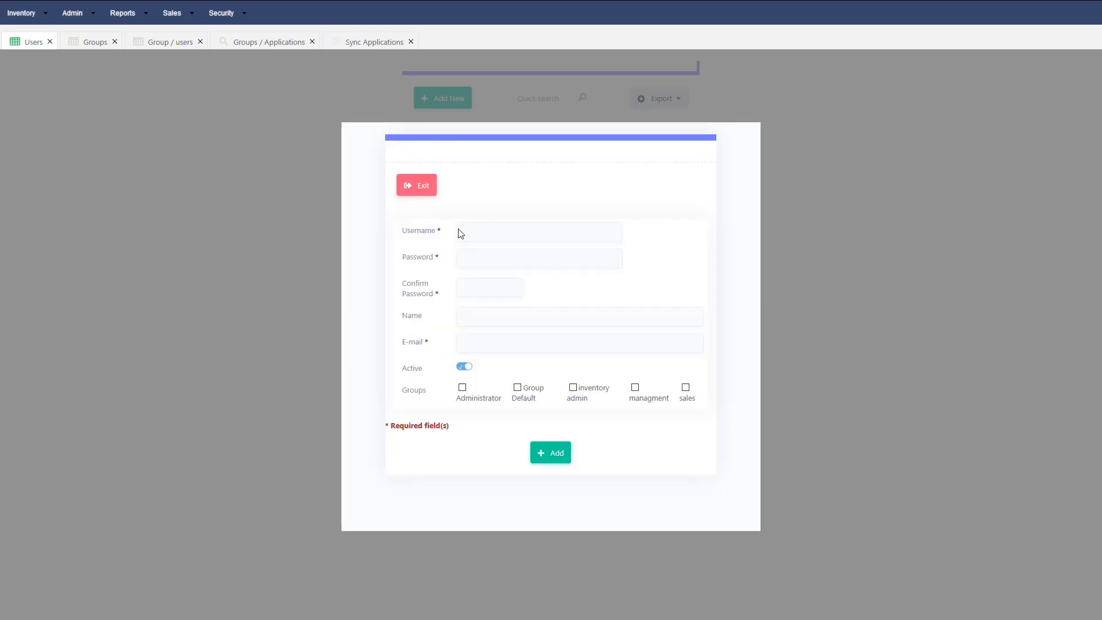
click(475, 232)
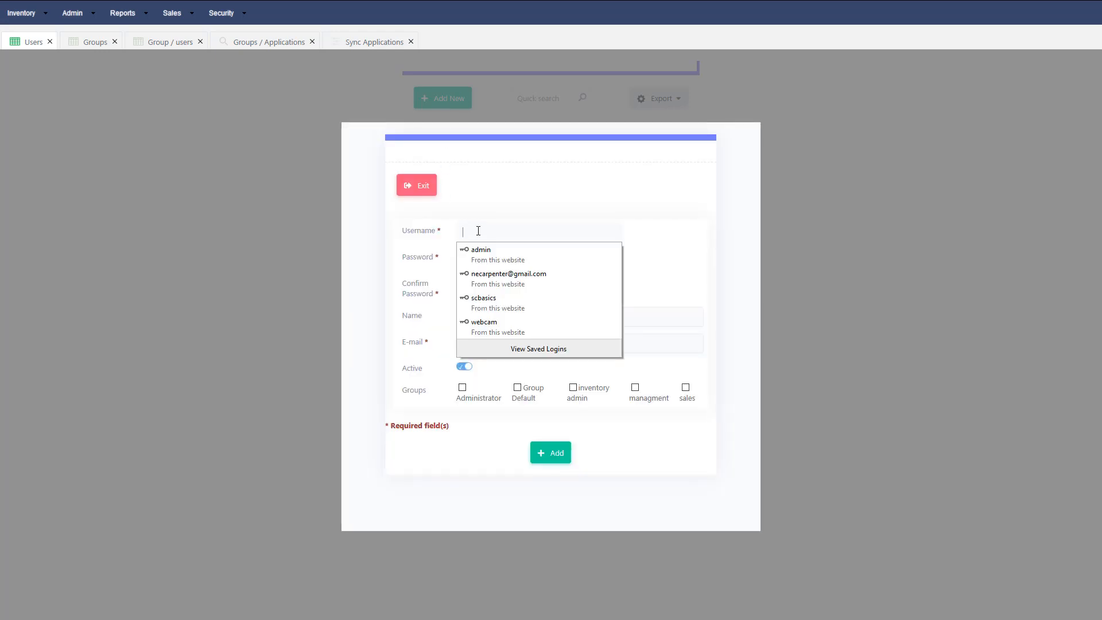
click(478, 230)
text(Jay)
key(Tab)
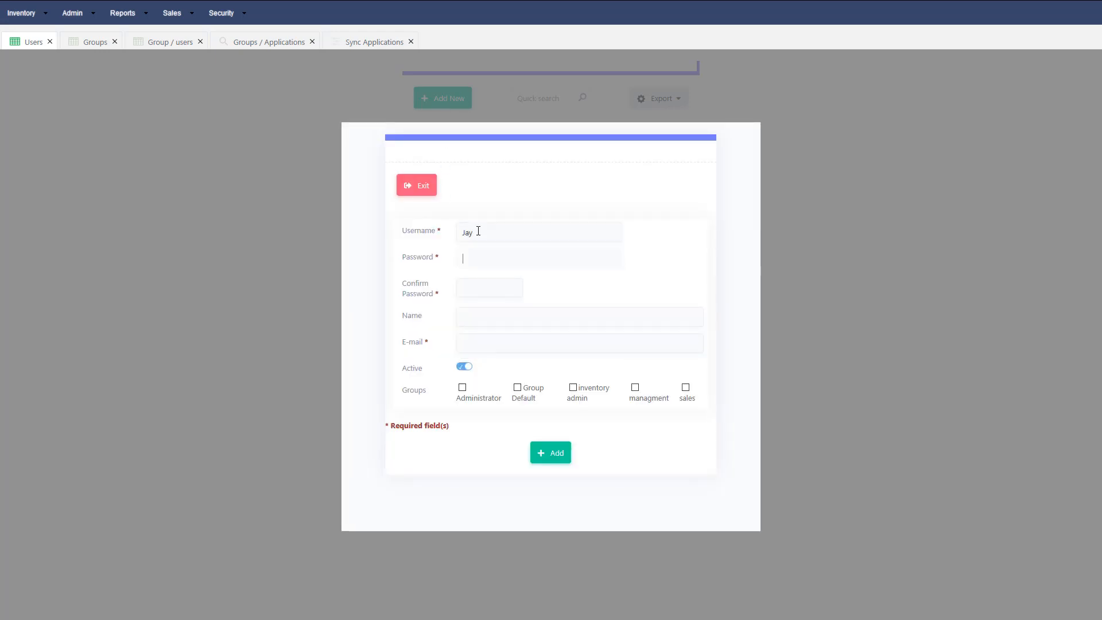
text(••)
- Confirm the password, assign the inventory admin group, and create the user
click(479, 295)
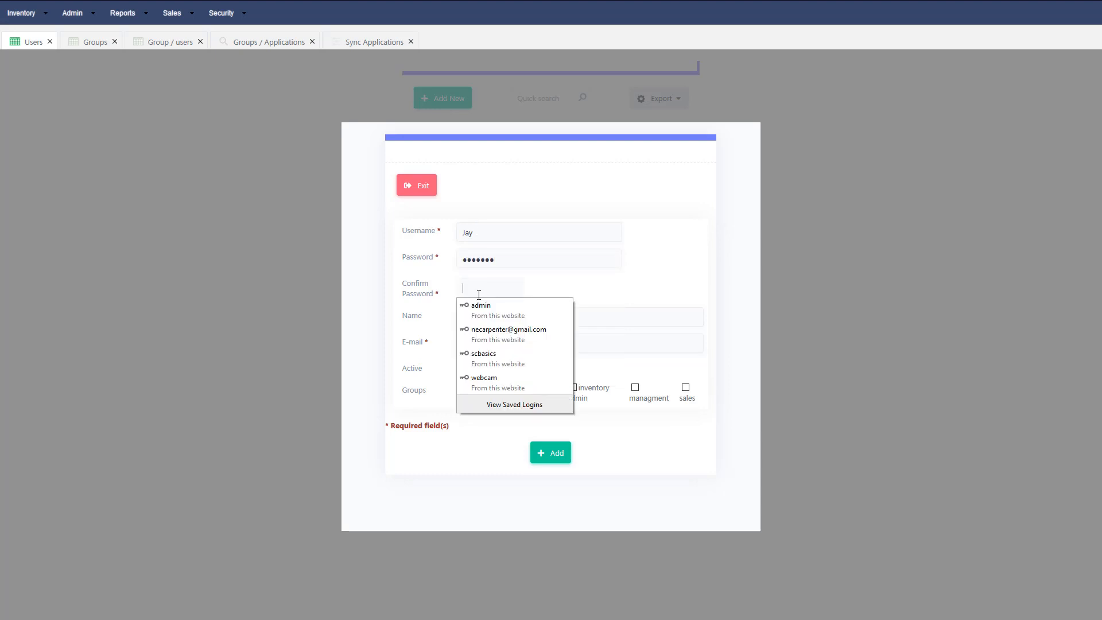
text(•••)
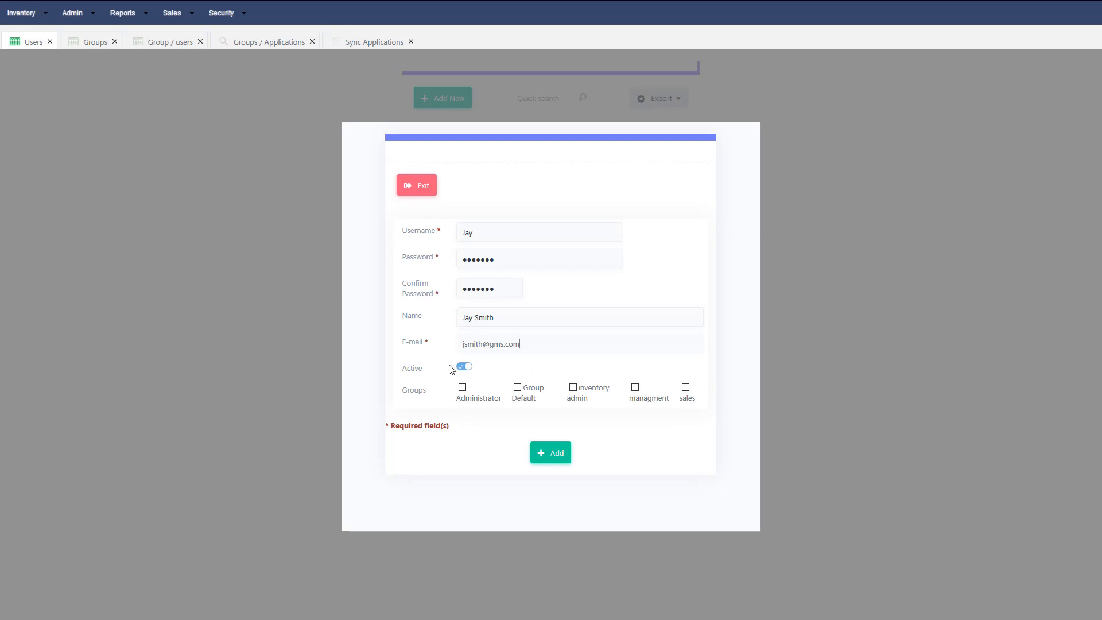
click(573, 387)
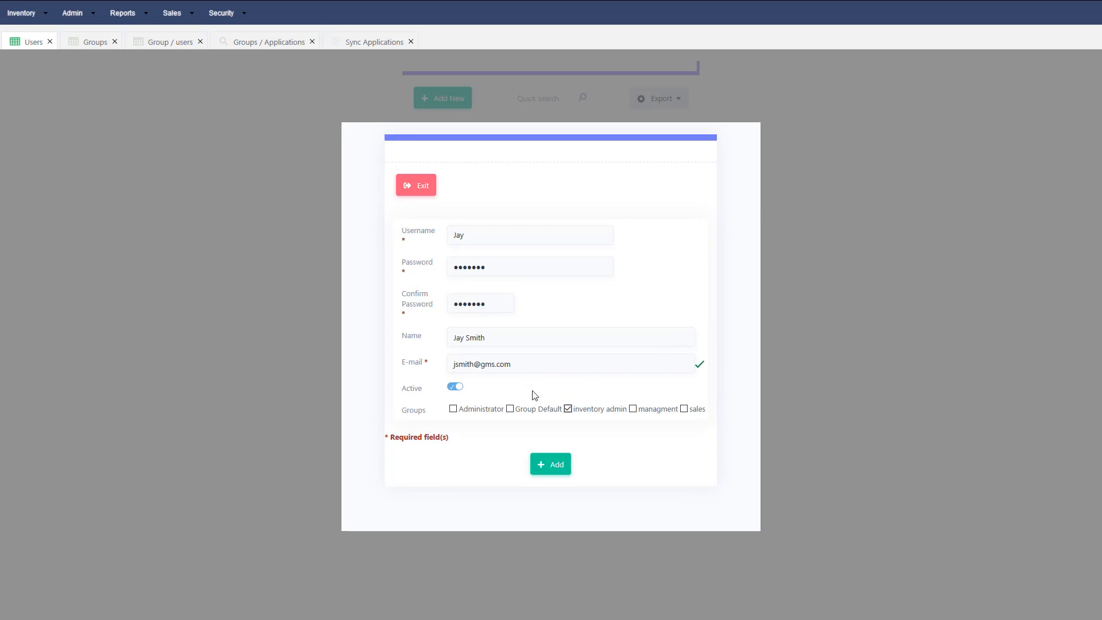
click(551, 470)
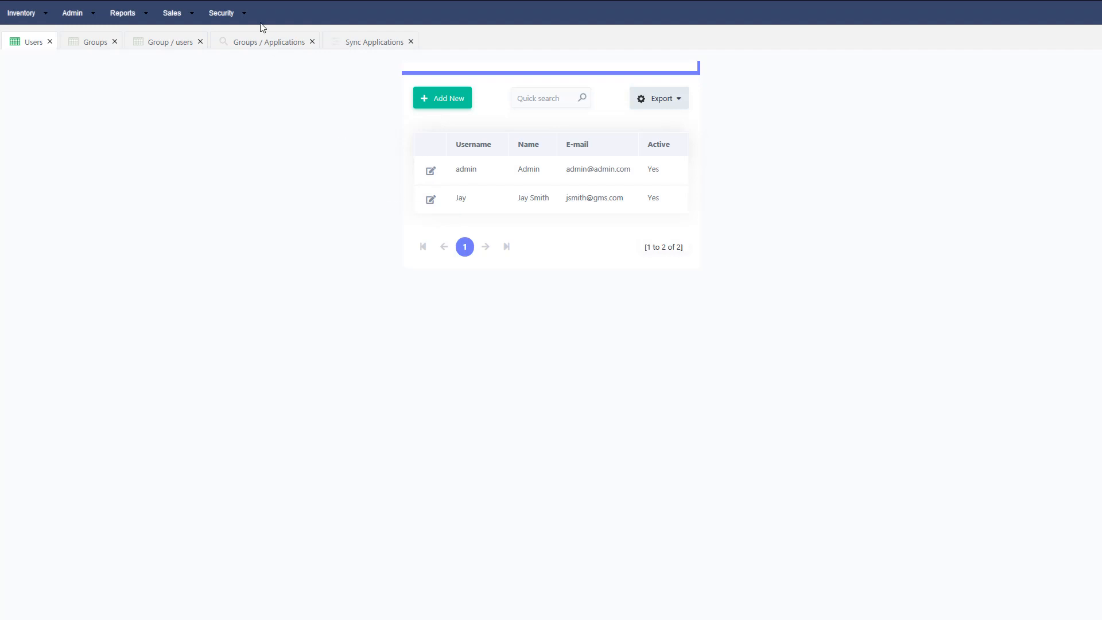
- Log out and sign back in with the new user's credentials
click(241, 14)
click(232, 123)
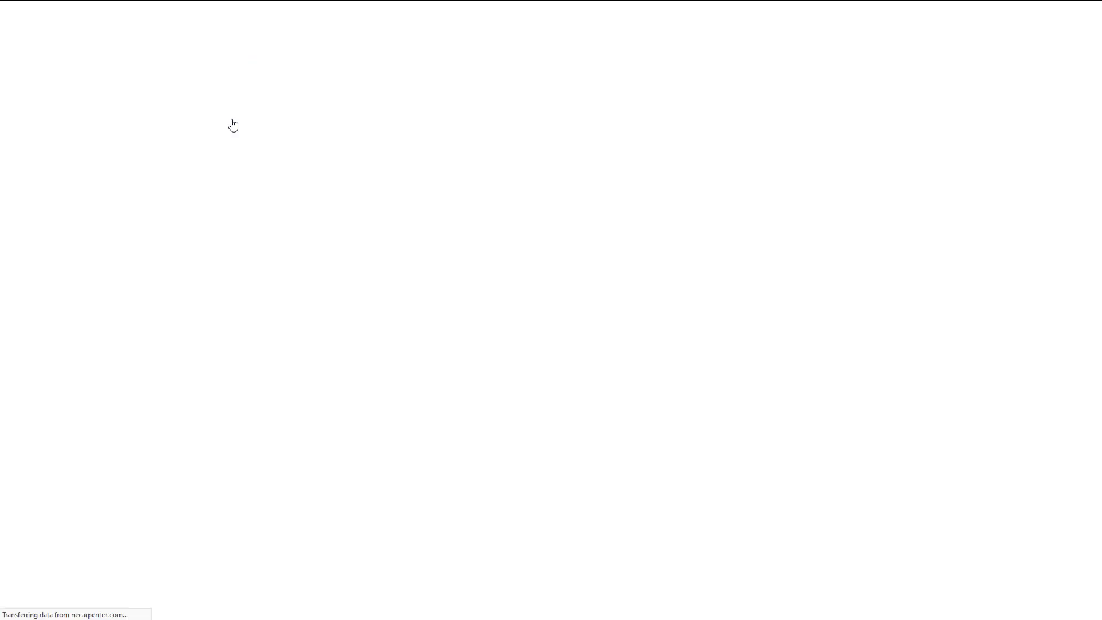
click(672, 260)
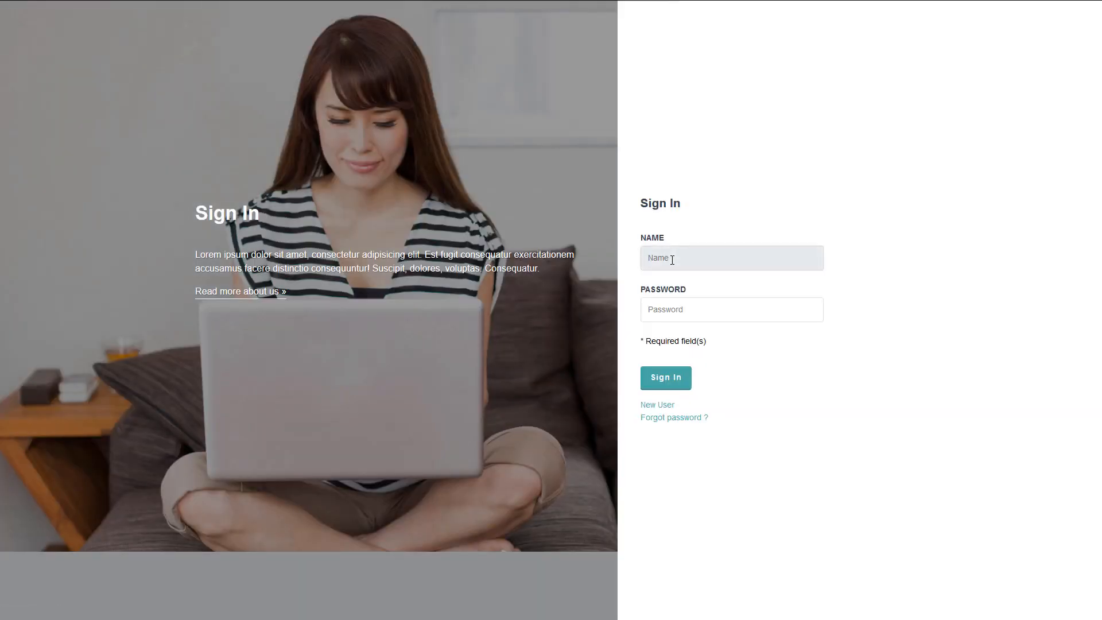
text(jay)
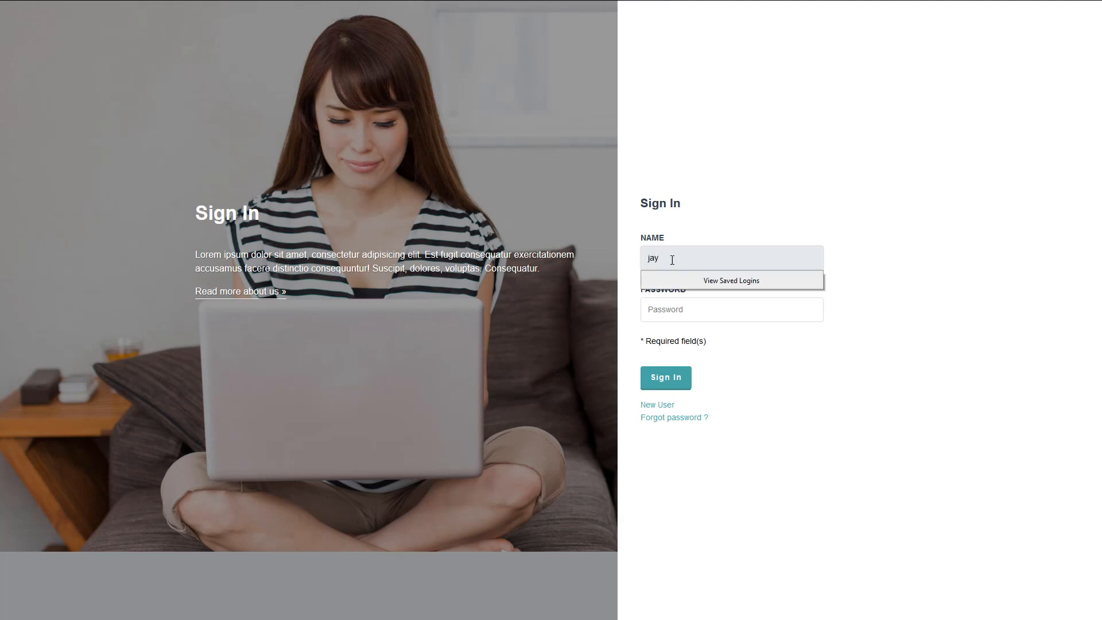
key(Tab)
text(j)
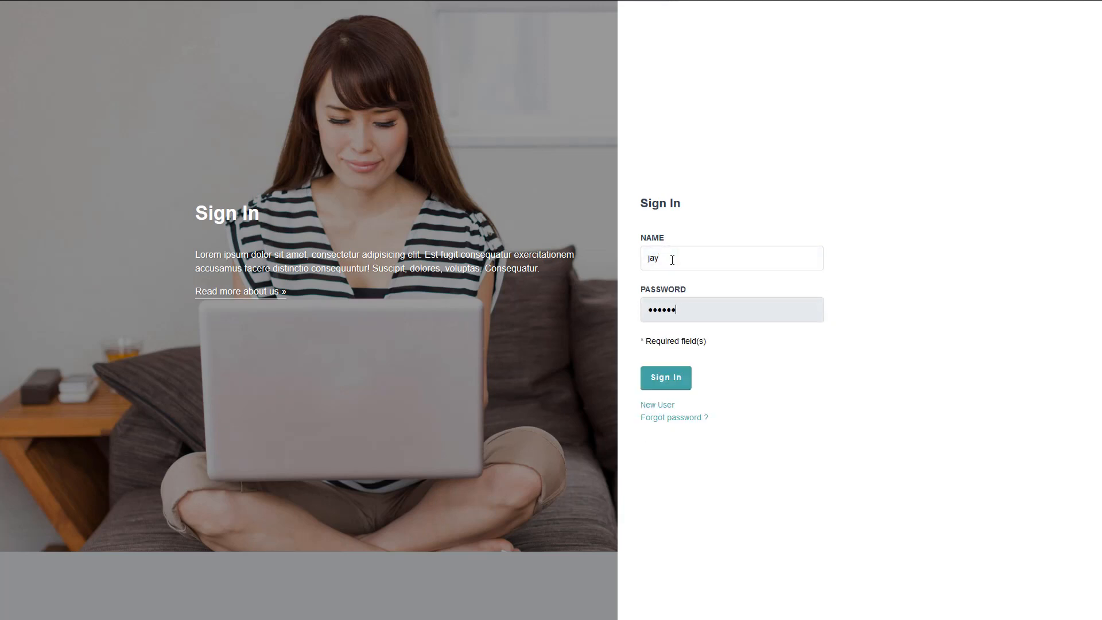
click(651, 368)
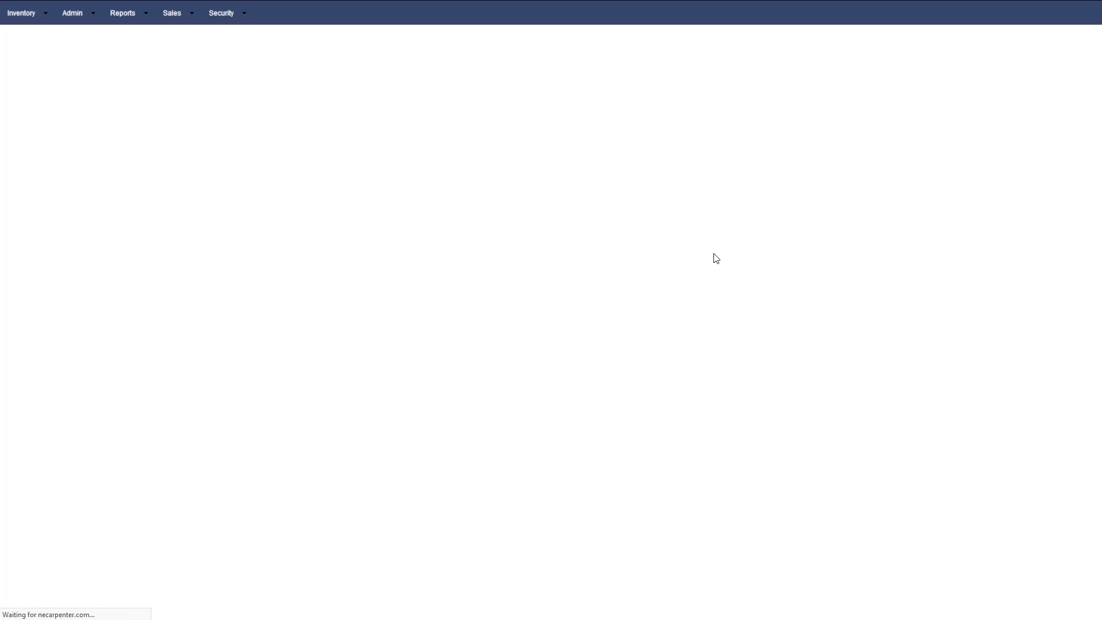
- Check the security, sales, reports, admin and inventory menus available to this user
click(218, 17)
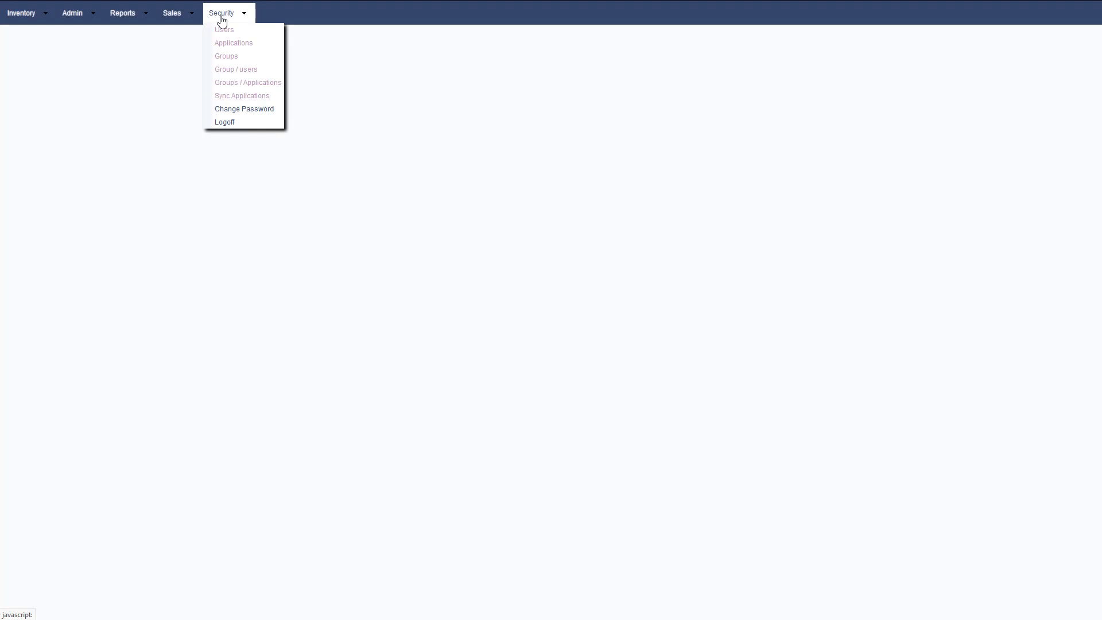
click(183, 15)
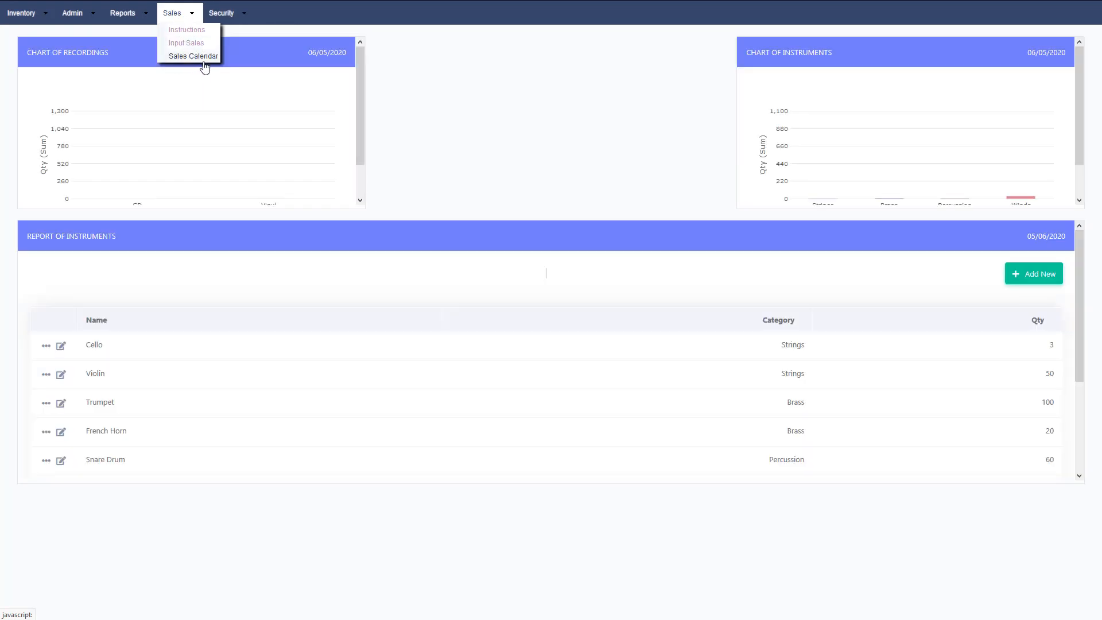
click(123, 13)
click(83, 17)
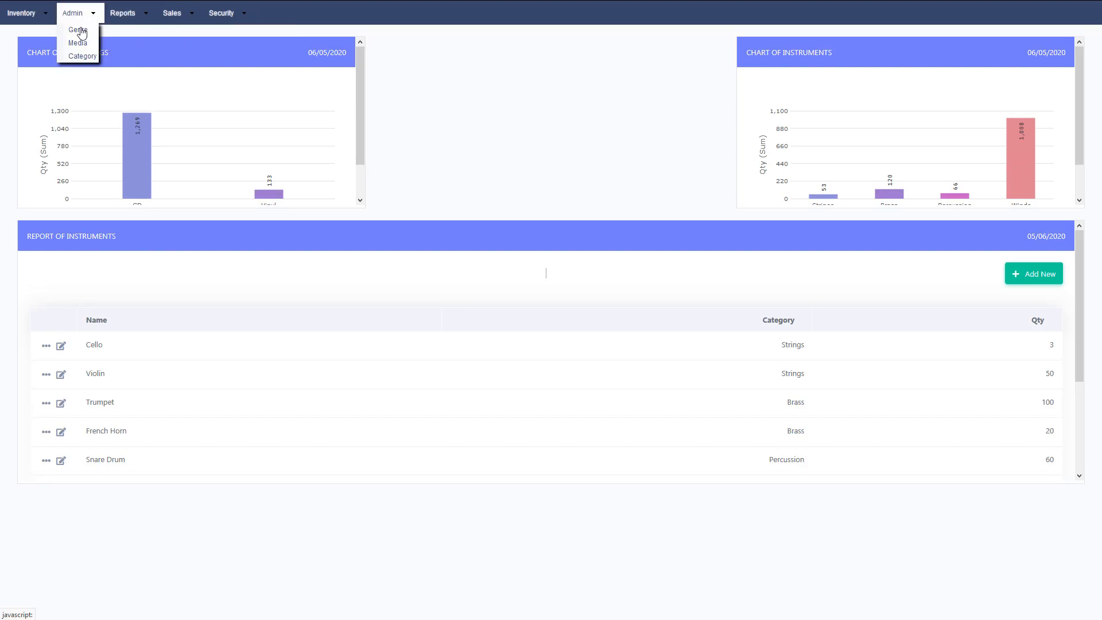
click(45, 15)
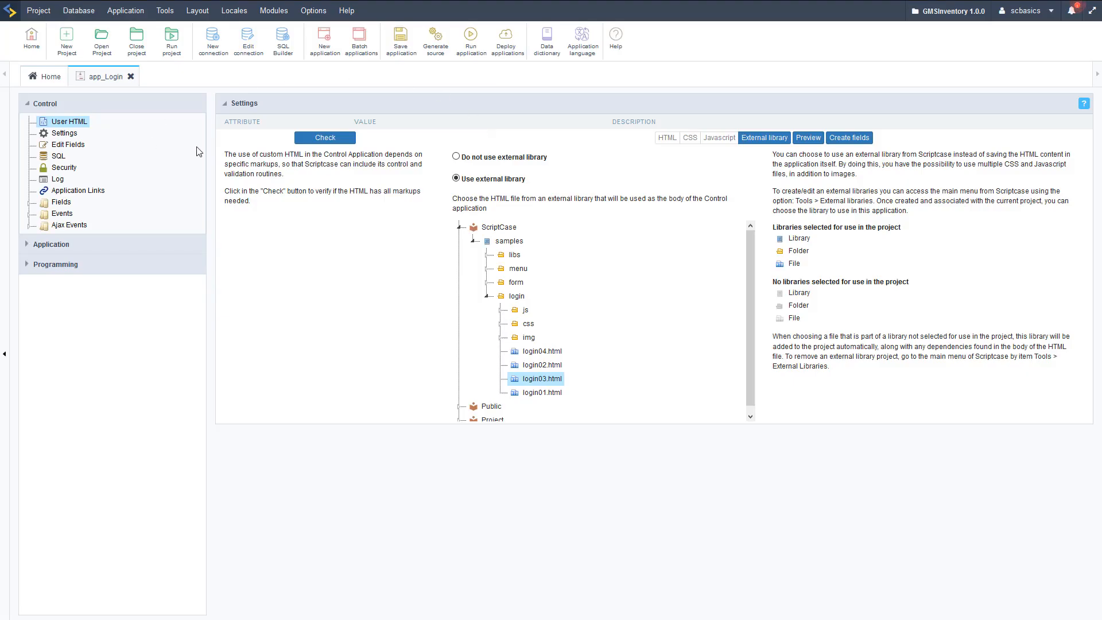
- Open the menu application from the root folder and view its Security settings
click(49, 78)
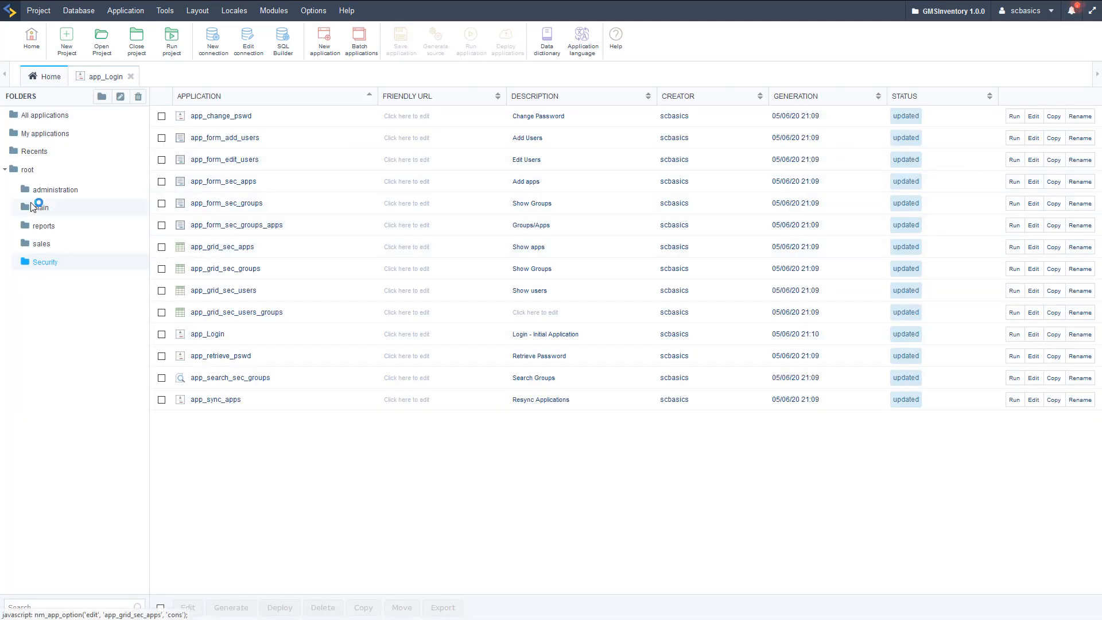
click(29, 171)
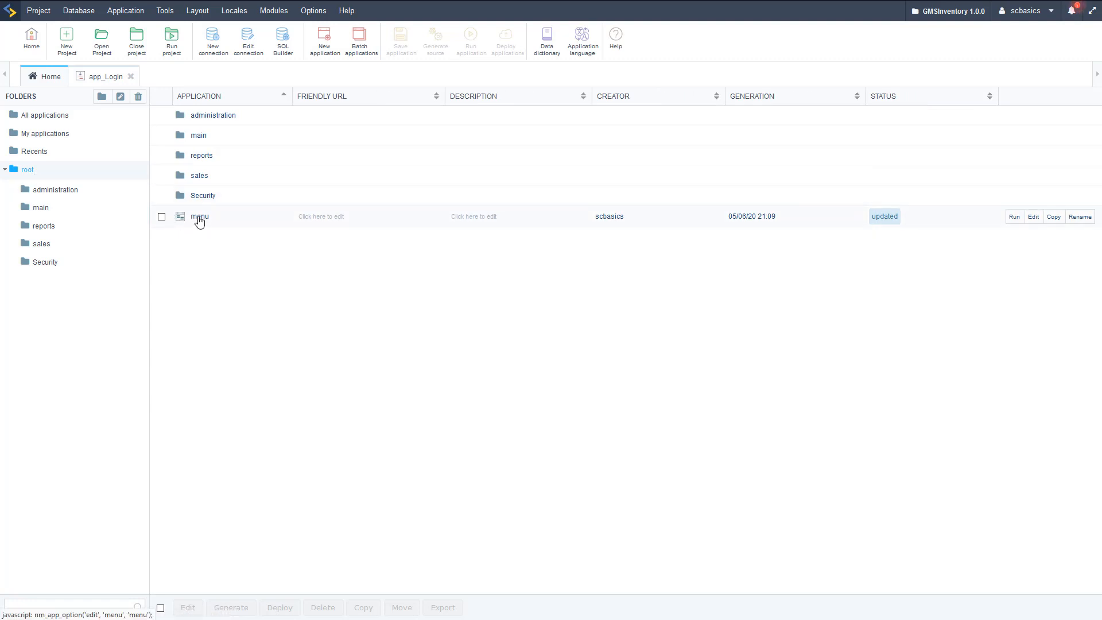
click(199, 218)
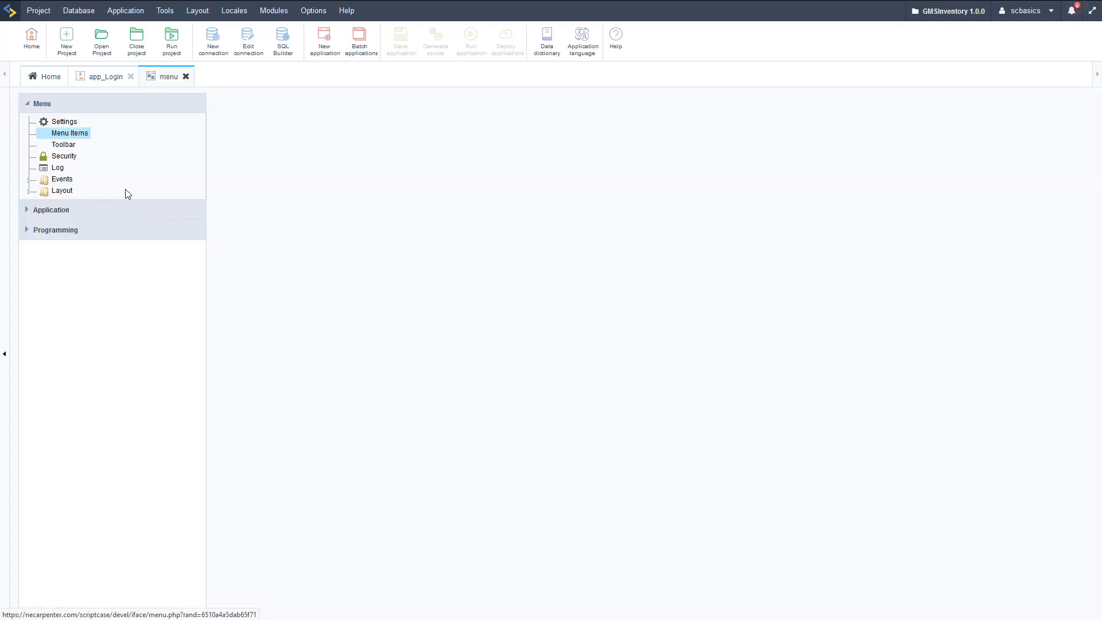
click(63, 156)
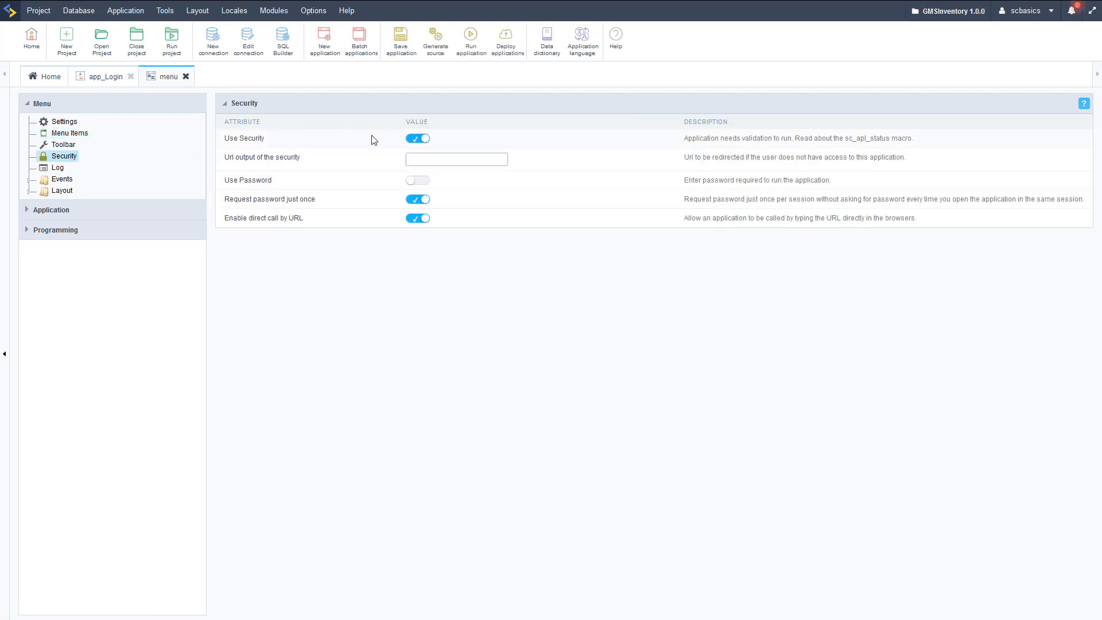
- Run the menu application to test its security, then return to app_Login
click(479, 56)
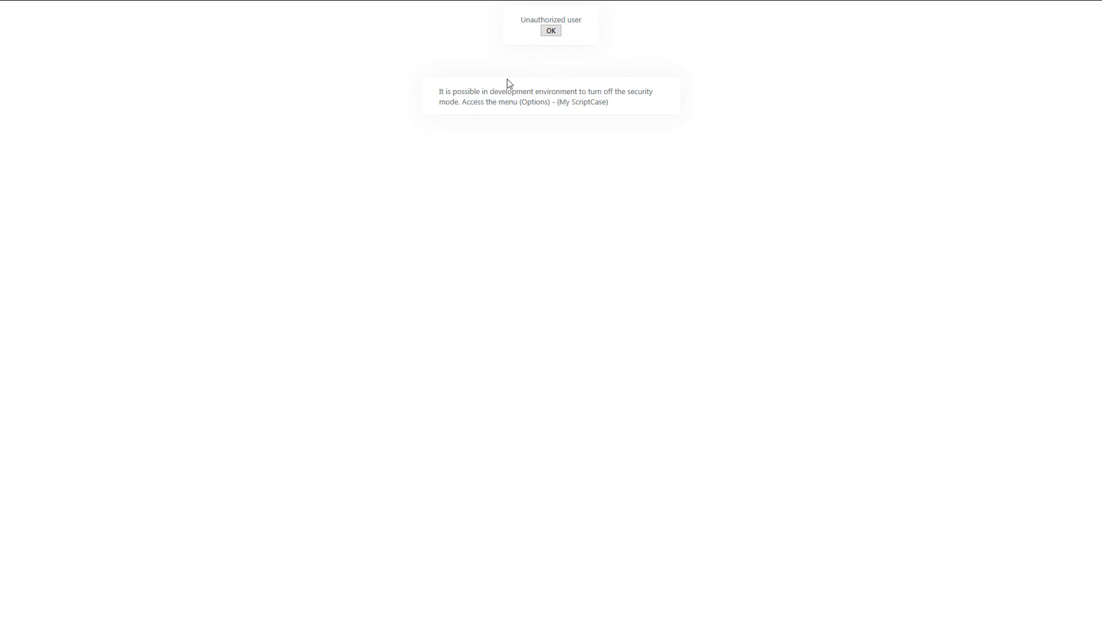
key(ctrl+w)
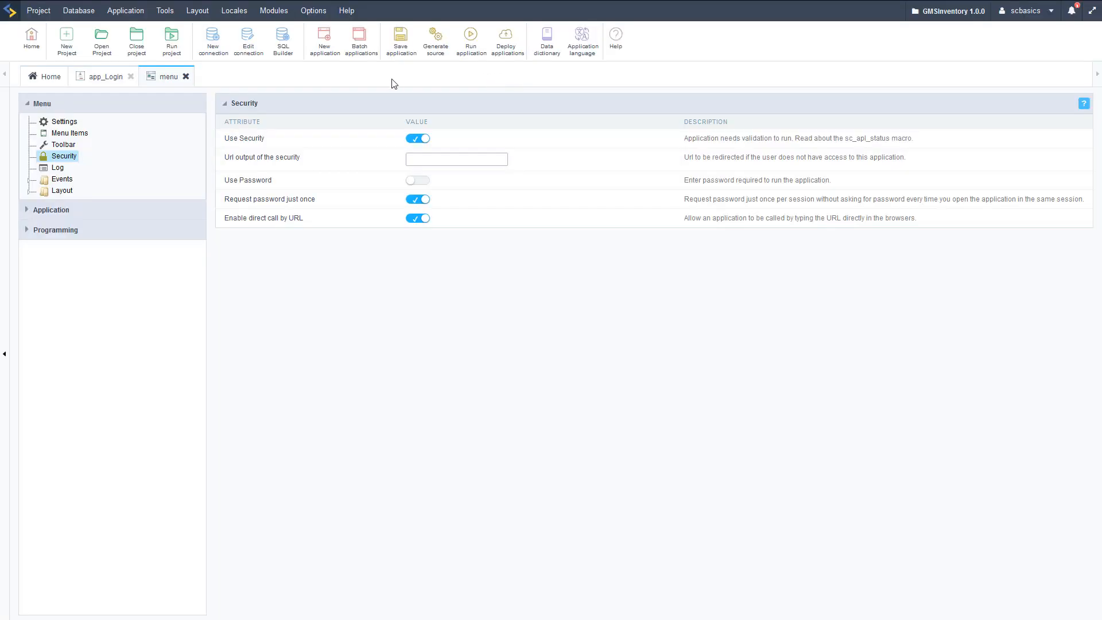
click(105, 77)
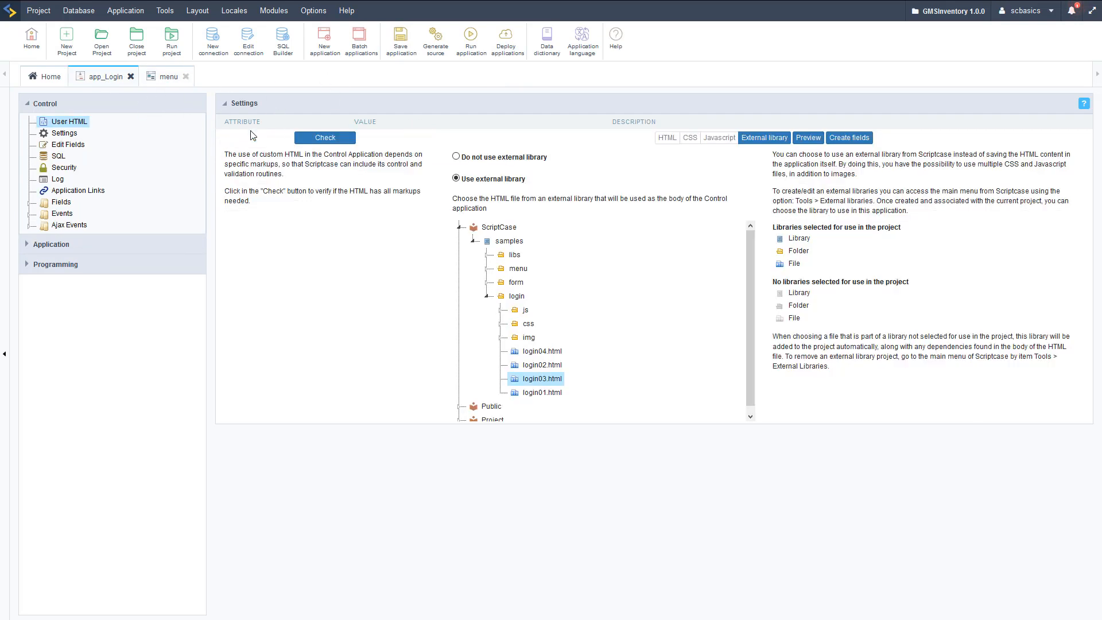